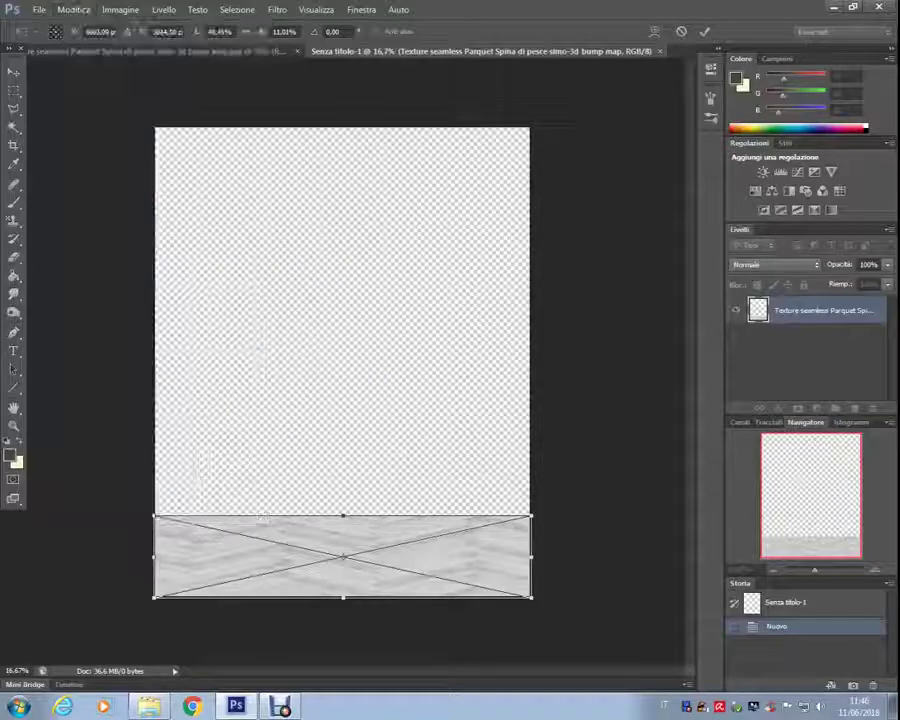
# Spread the parquet floor's bottom corners into perspective.
pyautogui.moveTo(137, 597); pyautogui.dragTo(45, 597)
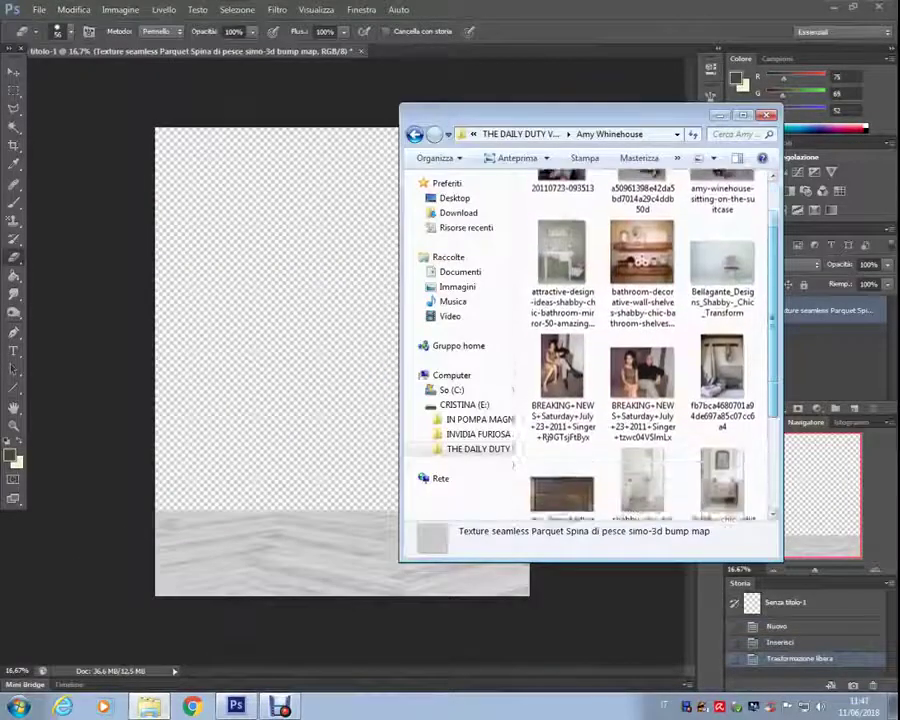
pyautogui.scroll(-3, 590, 350)
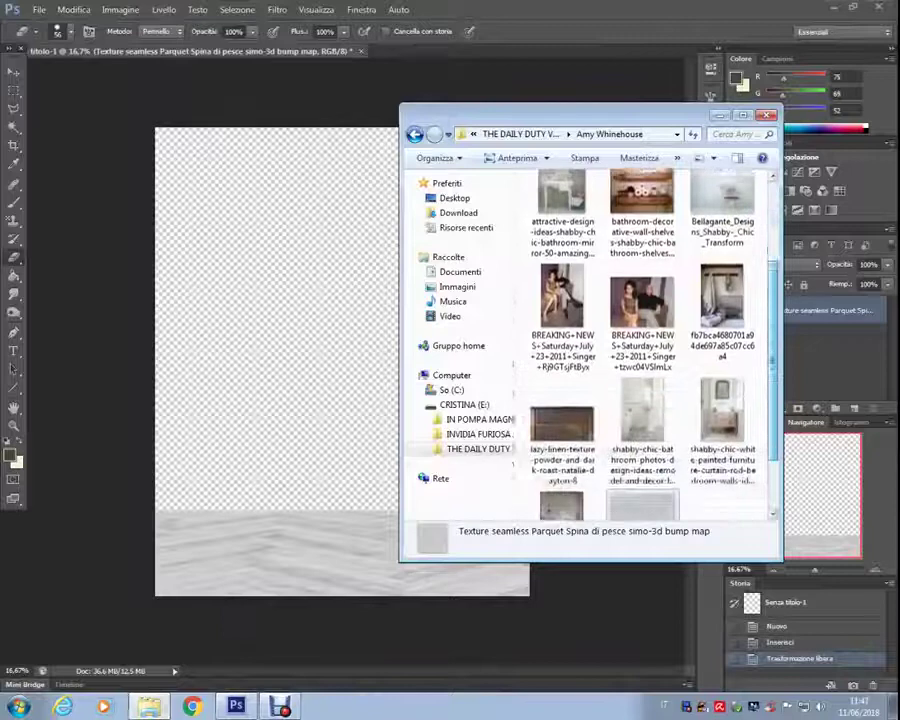
pyautogui.scroll(-3, 590, 350)
# Open the white bathroom photo and change its image size.
pyautogui.doubleClick(642, 345)
pyautogui.click(120, 9)
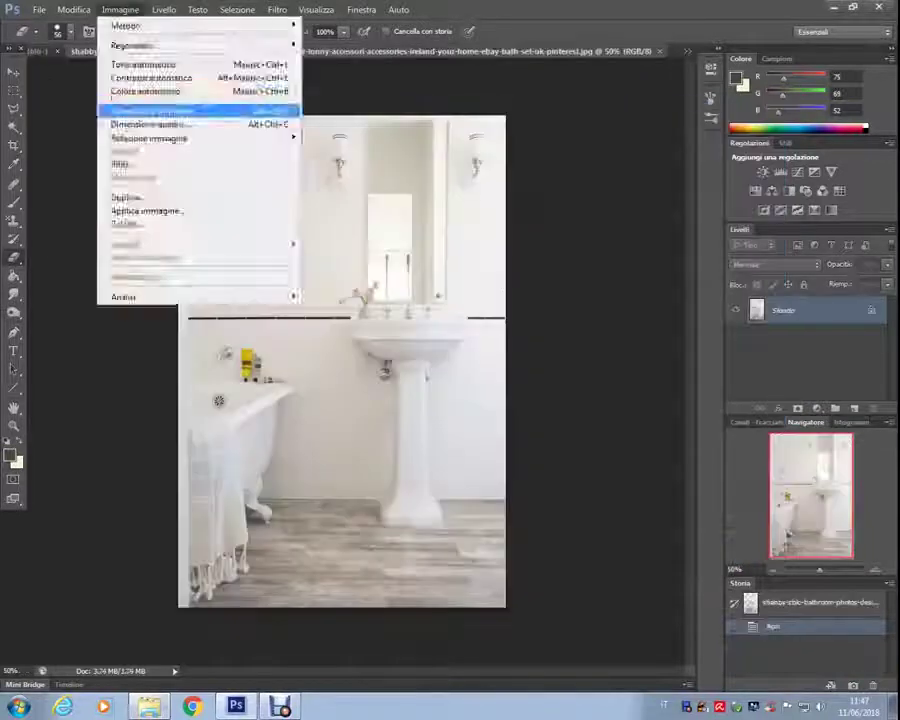
pyautogui.click(200, 110)
pyautogui.click(510, 166)
pyautogui.hotkey('ctrl', '0')
# Copy the whole bathroom photo and paste it into the montage document.
pyautogui.click(237, 9)
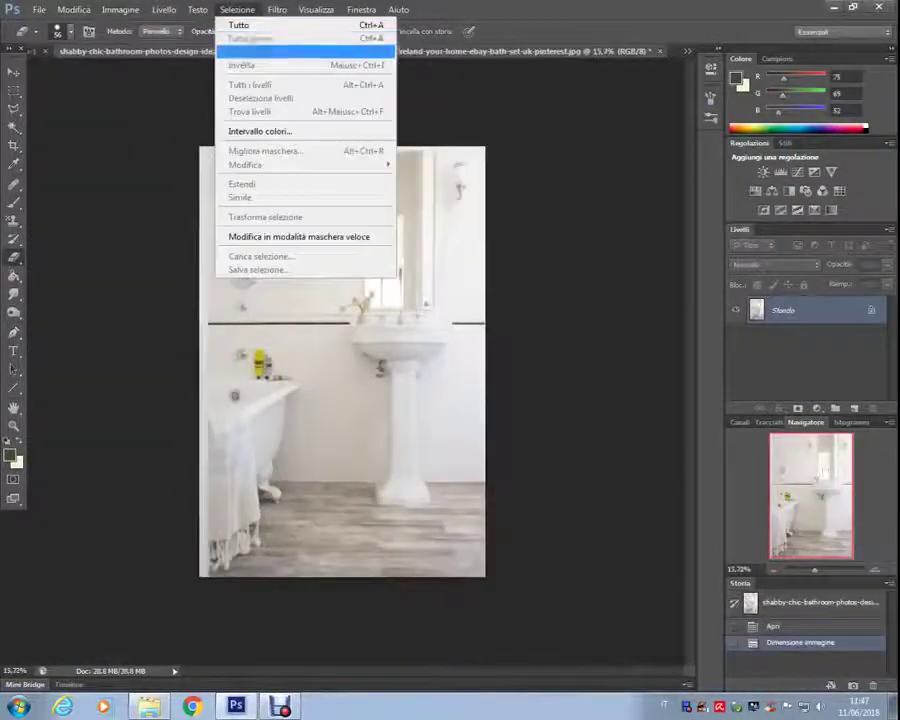
pyautogui.click(73, 9)
pyautogui.click(120, 102)
pyautogui.hotkey('ctrl', 'Tab')
pyautogui.hotkey('ctrl', 'v')
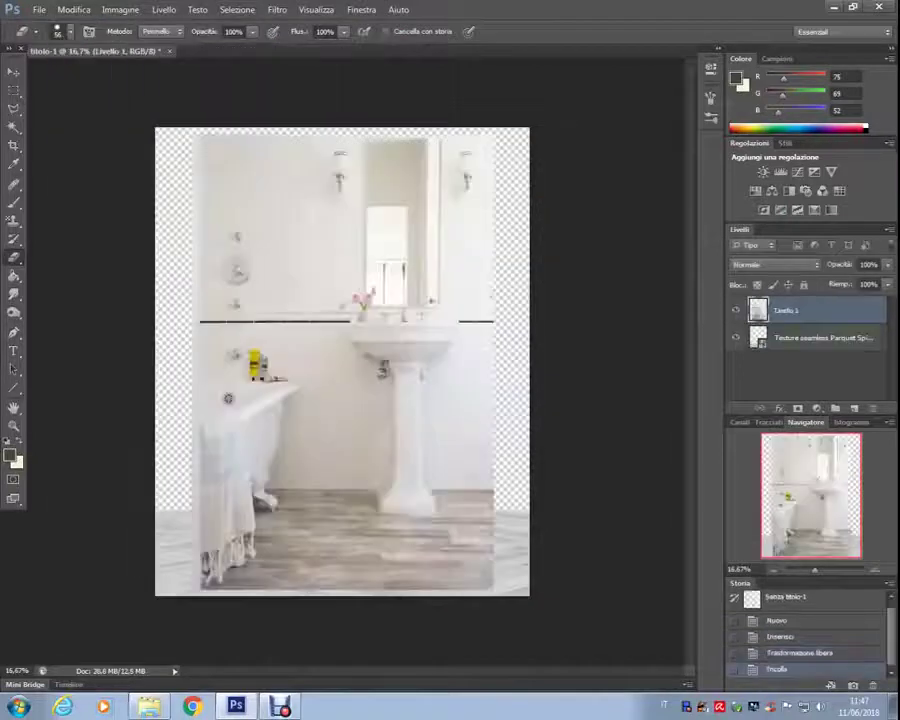
# Move and scale the pasted bathroom photo to cover the canvas's left side up to the top.
pyautogui.moveTo(342, 360); pyautogui.dragTo(302, 379)
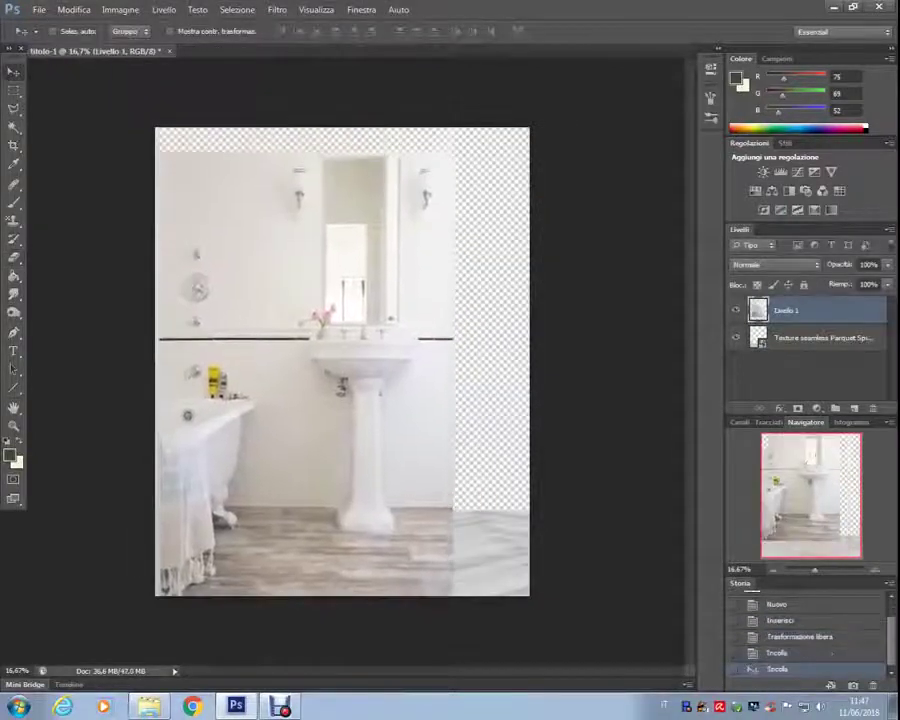
pyautogui.hotkey('ctrl', 't')
pyautogui.moveTo(302, 151); pyautogui.dragTo(302, 125)
pyautogui.moveTo(453, 379)
pyautogui.mouseDown()
pyautogui.moveTo(531, 361)
pyautogui.moveTo(438, 361)
pyautogui.mouseUp()
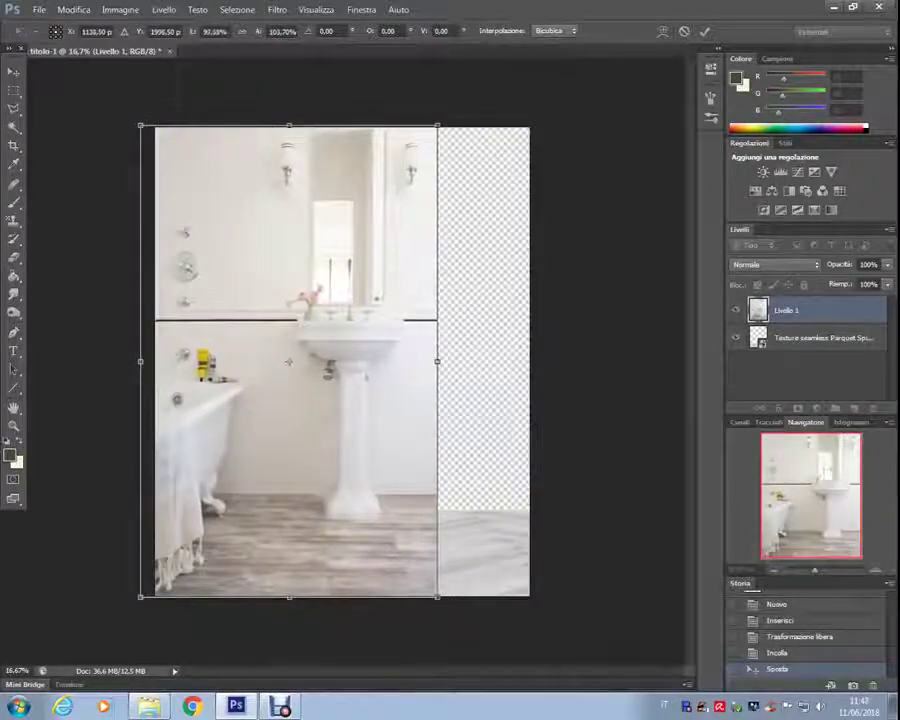
pyautogui.press('Return')
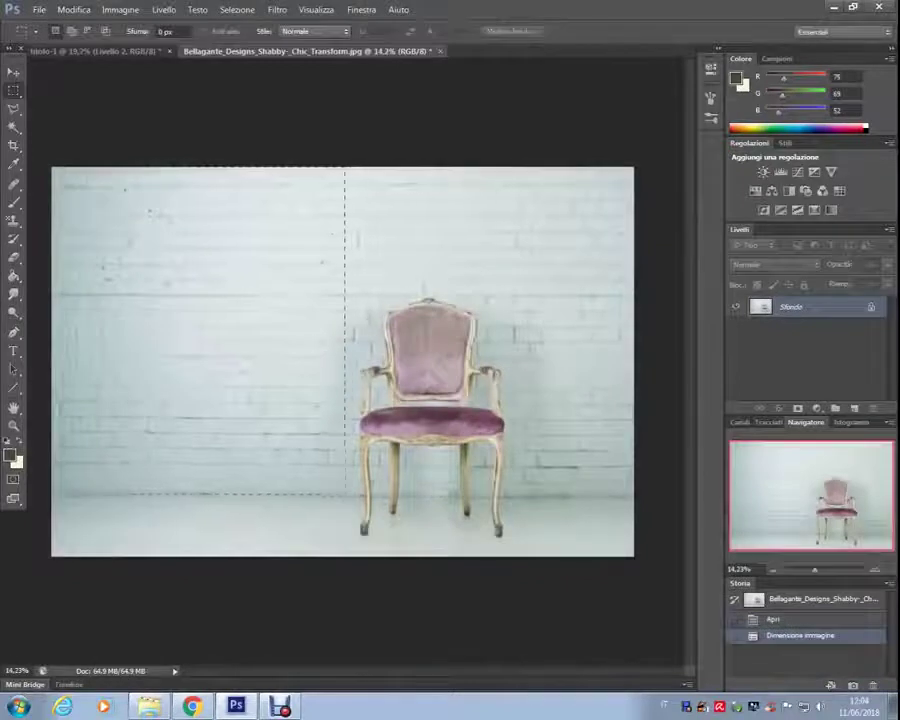
# Paste the copied empty brick wall into the montage and shrink it to fit behind the bathtub.
pyautogui.hotkey('ctrl', 'c')
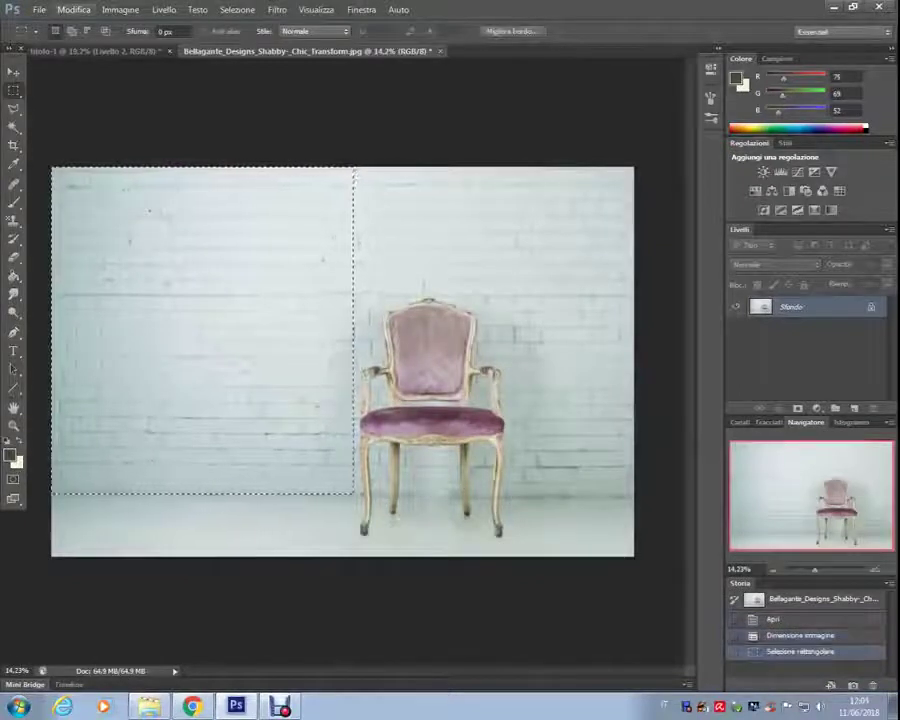
pyautogui.hotkey('ctrl', 'Tab')
pyautogui.hotkey('ctrl', 'v')
pyautogui.hotkey('ctrl', 't')
pyautogui.moveTo(137, 141); pyautogui.dragTo(126, 350)
pyautogui.moveTo(546, 581); pyautogui.dragTo(456, 535)
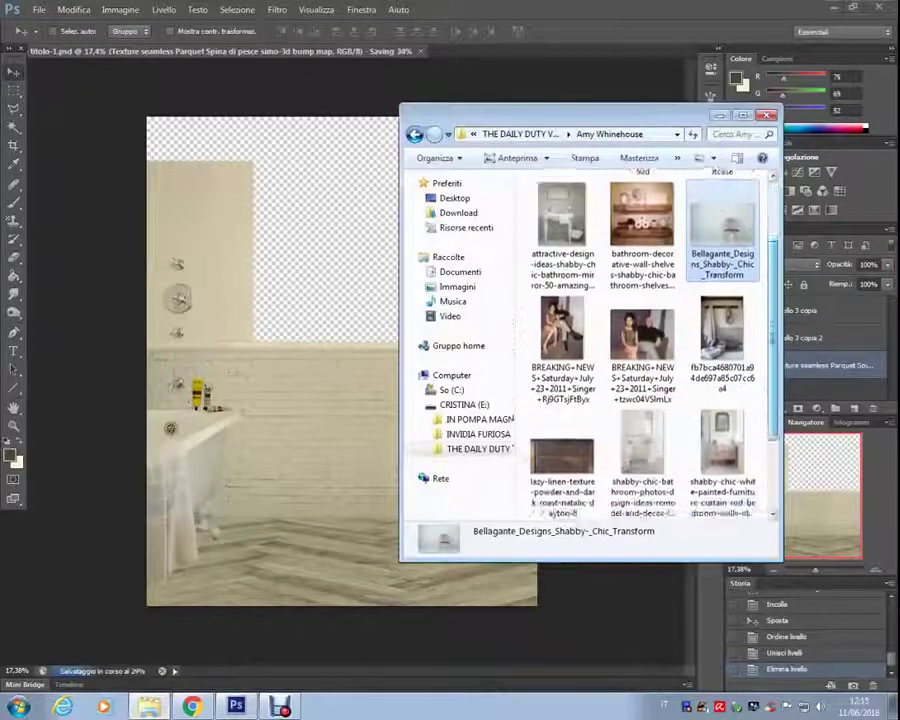
# Open the sink and mirror photo and resize it to 5500 px wide.
pyautogui.scroll(1, 640, 350)
pyautogui.doubleClick(560, 262)
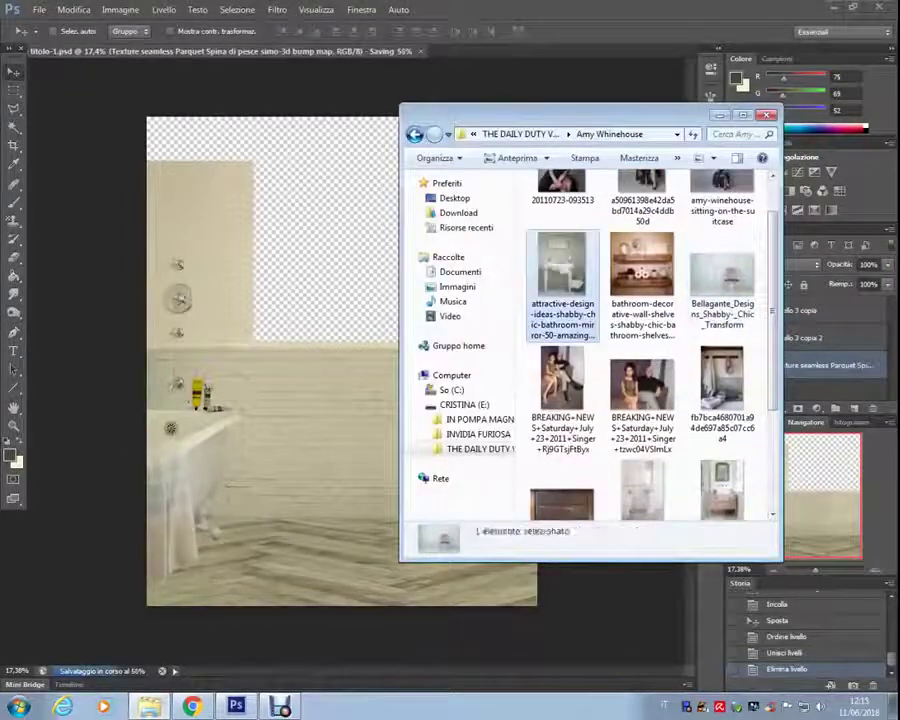
pyautogui.hotkey('ctrl', 'alt', 'i')
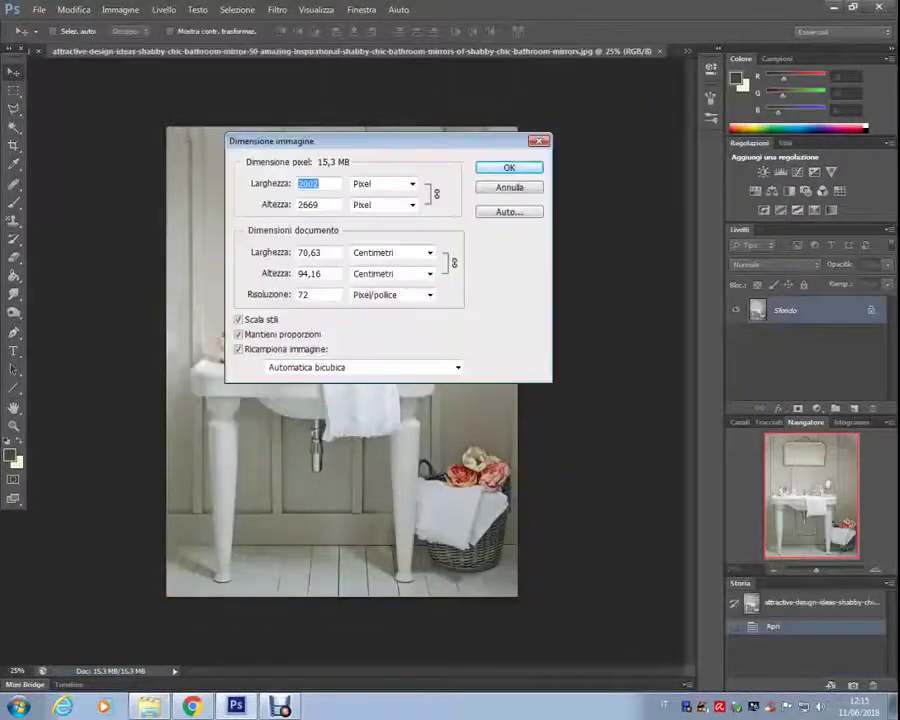
pyautogui.write('5500')
pyautogui.press('Return')
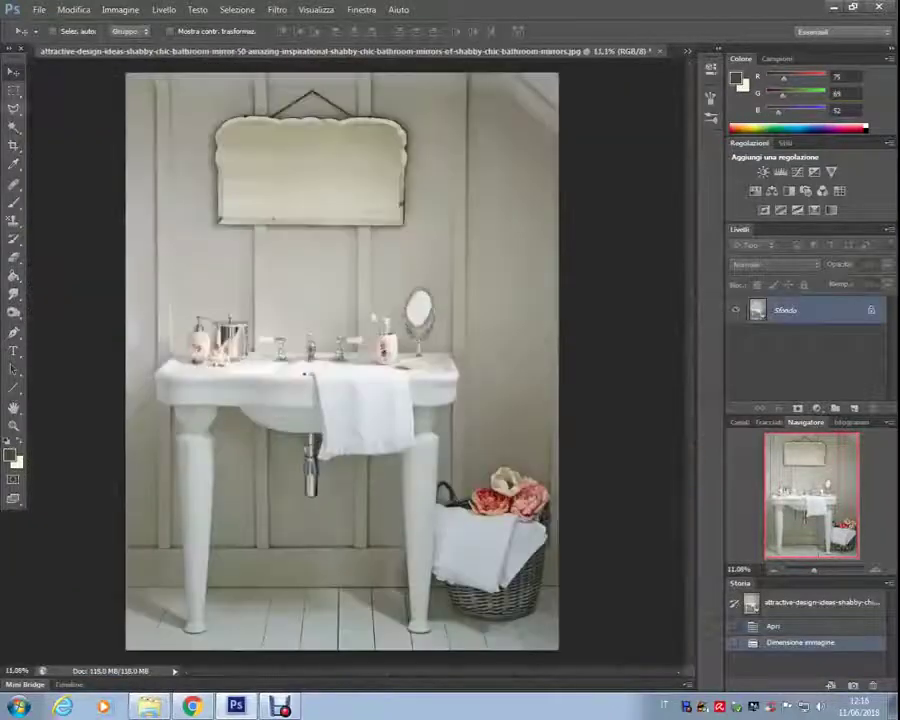
# Copy the entire sink photo and paste it into the montage.
pyautogui.hotkey('ctrl', 'a')
pyautogui.click(73, 9)
pyautogui.click(82, 96)
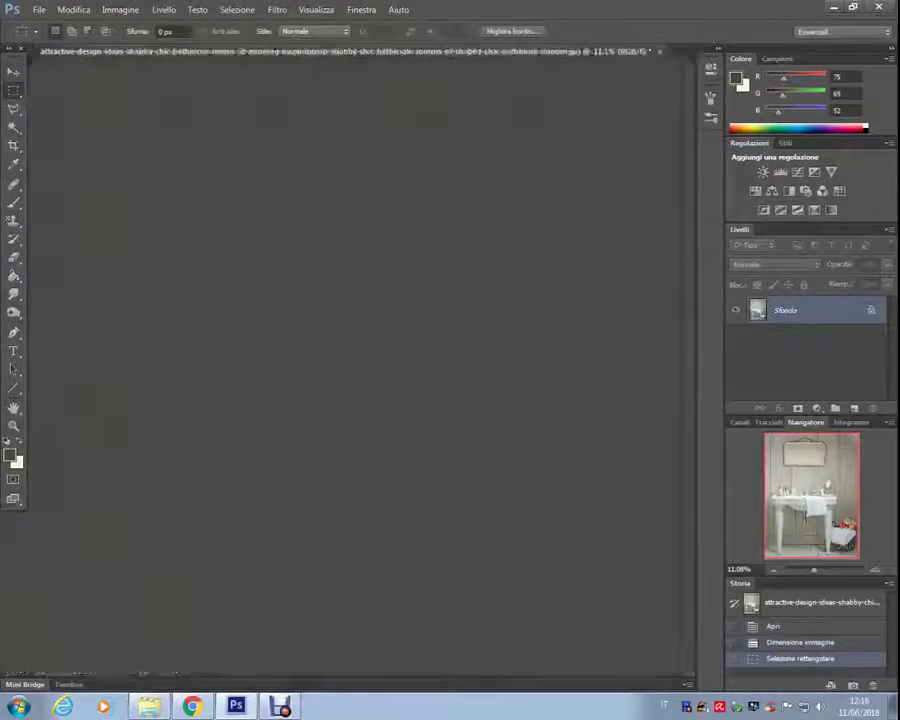
pyautogui.moveTo(300, 50); pyautogui.dragTo(300, 80)
pyautogui.click(73, 9)
pyautogui.click(80, 128)
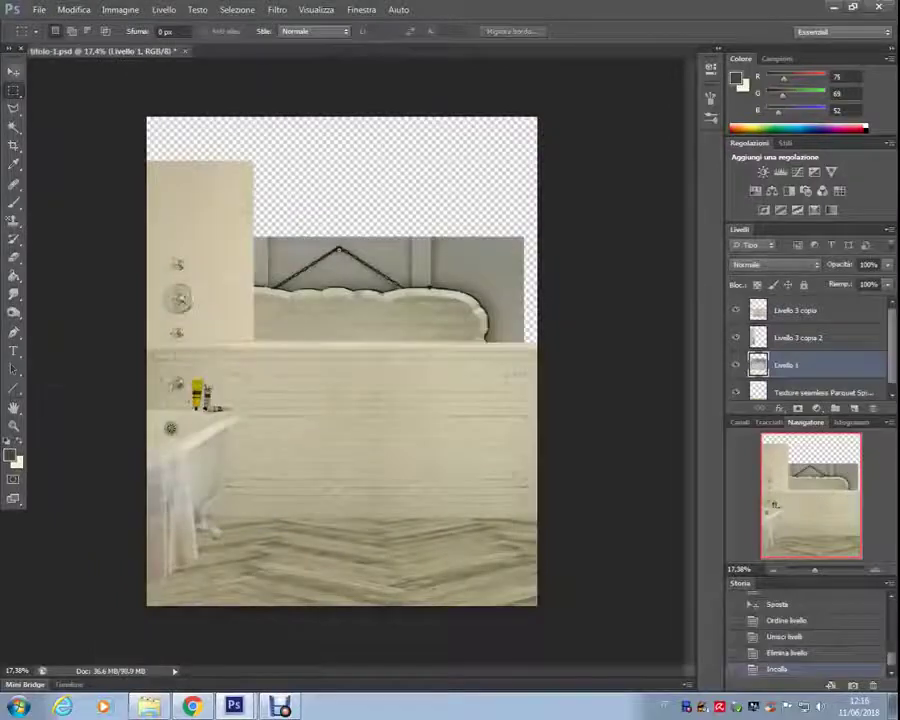
# Scale the framed mirror down and place it on the upper right wall.
pyautogui.moveTo(300, 300); pyautogui.dragTo(410, 250)
pyautogui.hotkey('ctrl', 't')
pyautogui.moveTo(263, 109)
pyautogui.mouseDown()
pyautogui.moveTo(423, 177)
pyautogui.moveTo(490, 253)
pyautogui.mouseUp()
pyautogui.moveTo(560, 310)
pyautogui.mouseDown()
pyautogui.moveTo(509, 226)
pyautogui.moveTo(516, 221)
pyautogui.mouseUp()
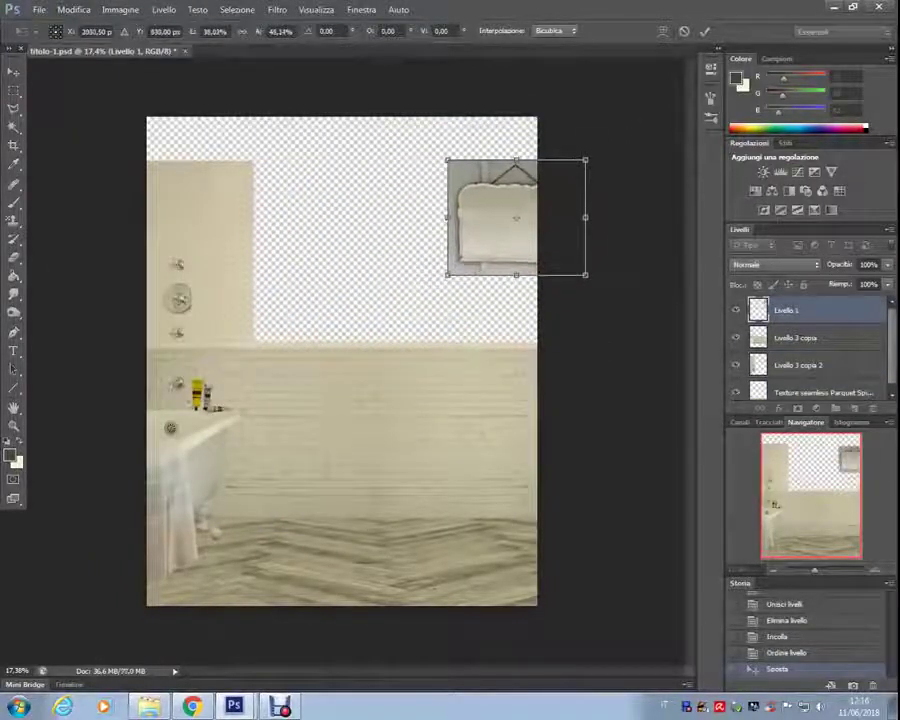
pyautogui.press('Return')
# Paste the sink picture again, shrink it and move it to the lower right.
pyautogui.hotkey('ctrl', 'v')
pyautogui.hotkey('ctrl', 't')
pyautogui.moveTo(510, 336); pyautogui.dragTo(490, 296)
pyautogui.moveTo(390, 383); pyautogui.dragTo(527, 441)
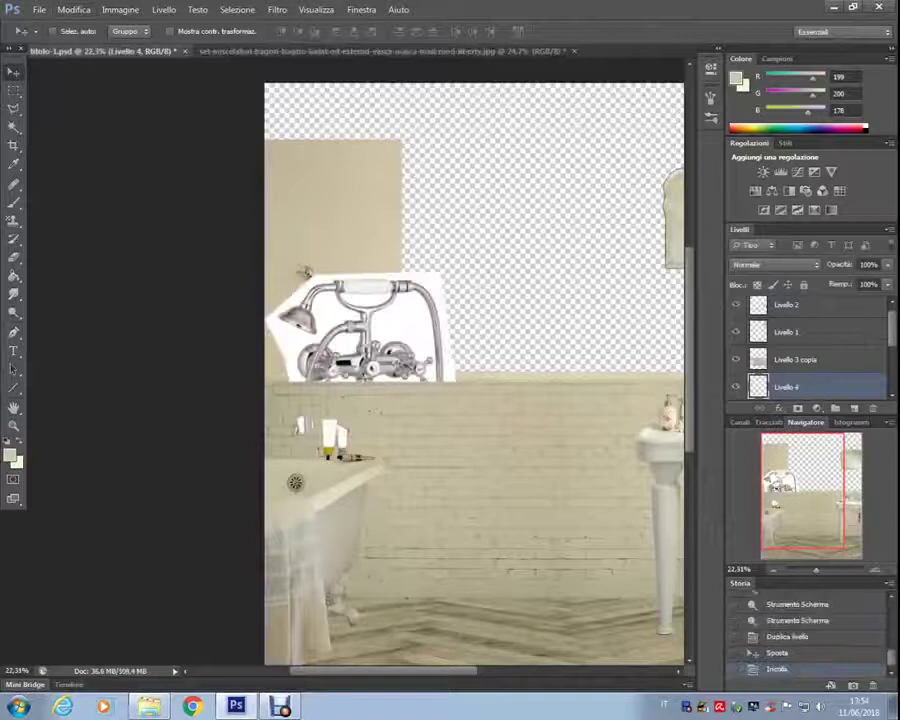
# Flip the faucet horizontally, then shrink and place it on the wall above the bathtub.
pyautogui.click(312, 436)
pyautogui.click(105, 270)
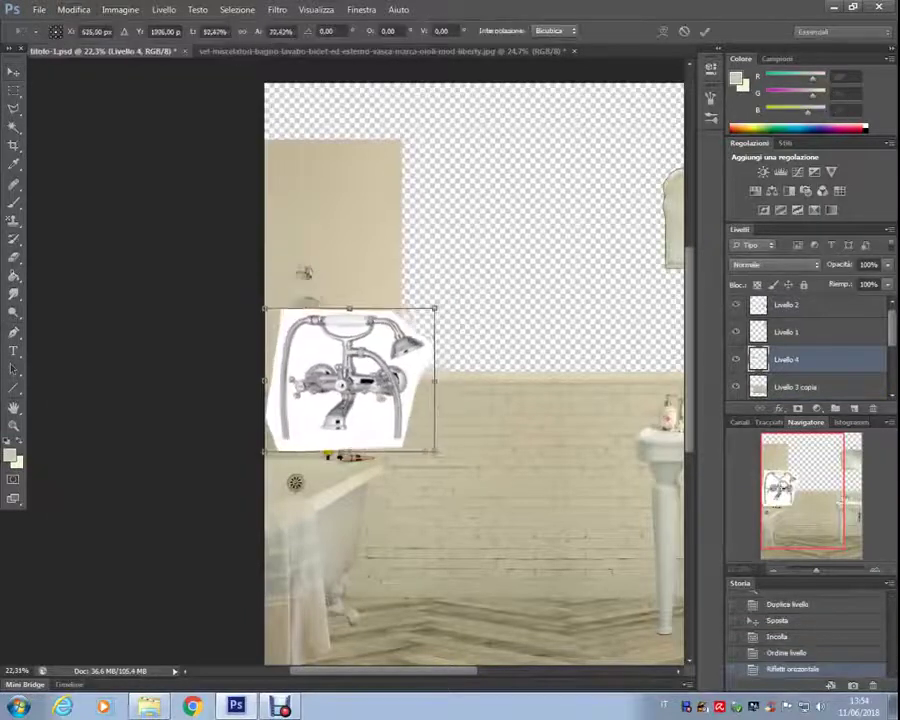
pyautogui.moveTo(306, 411); pyautogui.dragTo(291, 424)
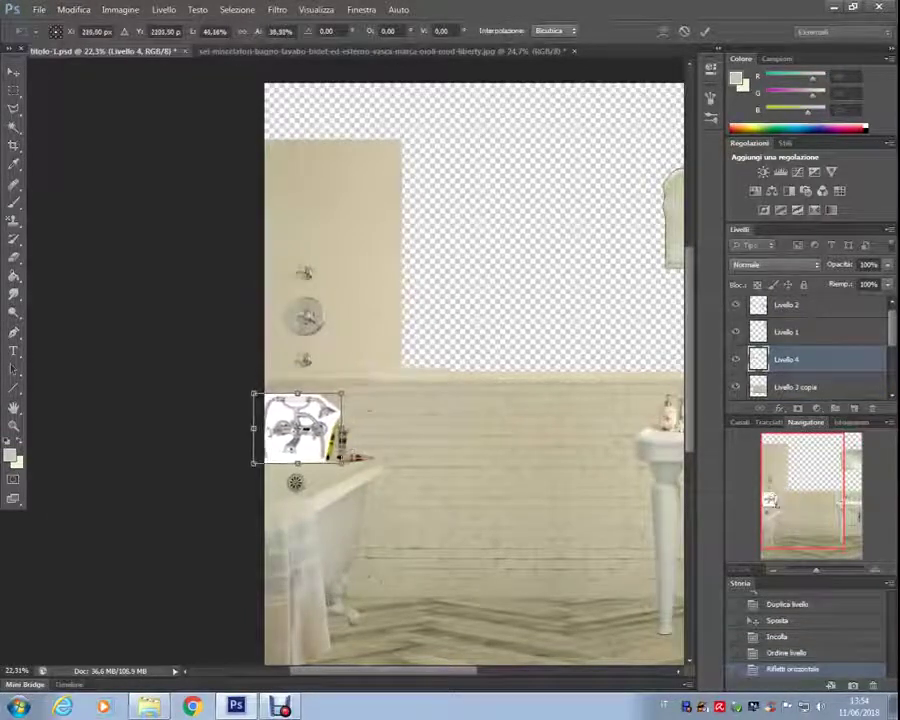
pyautogui.press('Return')
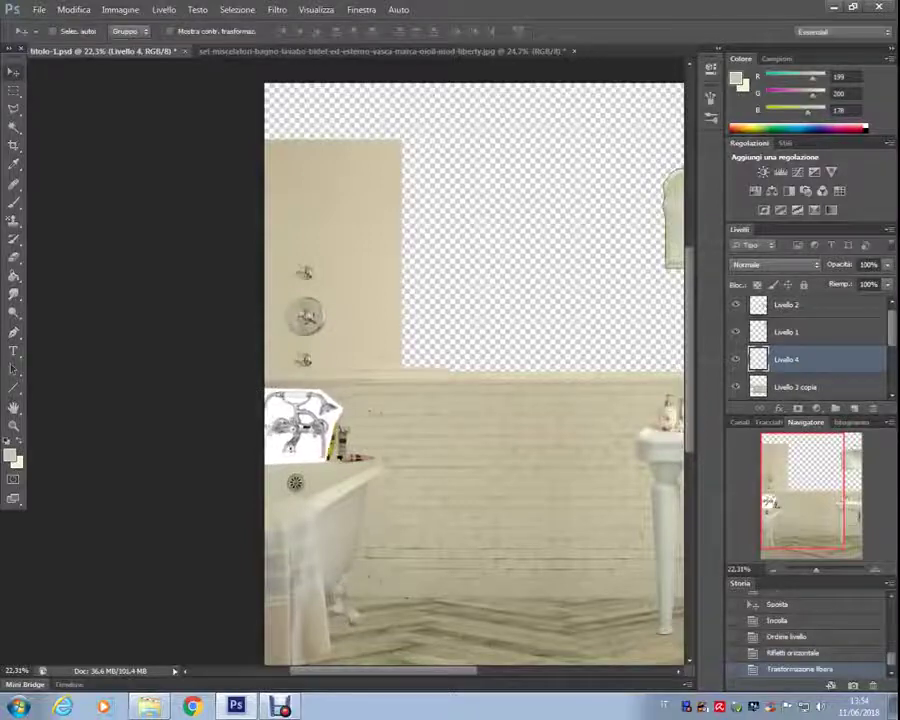
pyautogui.scroll(2, 295, 458)
pyautogui.scroll(2, 295, 458)
pyautogui.scroll(1, 295, 458)
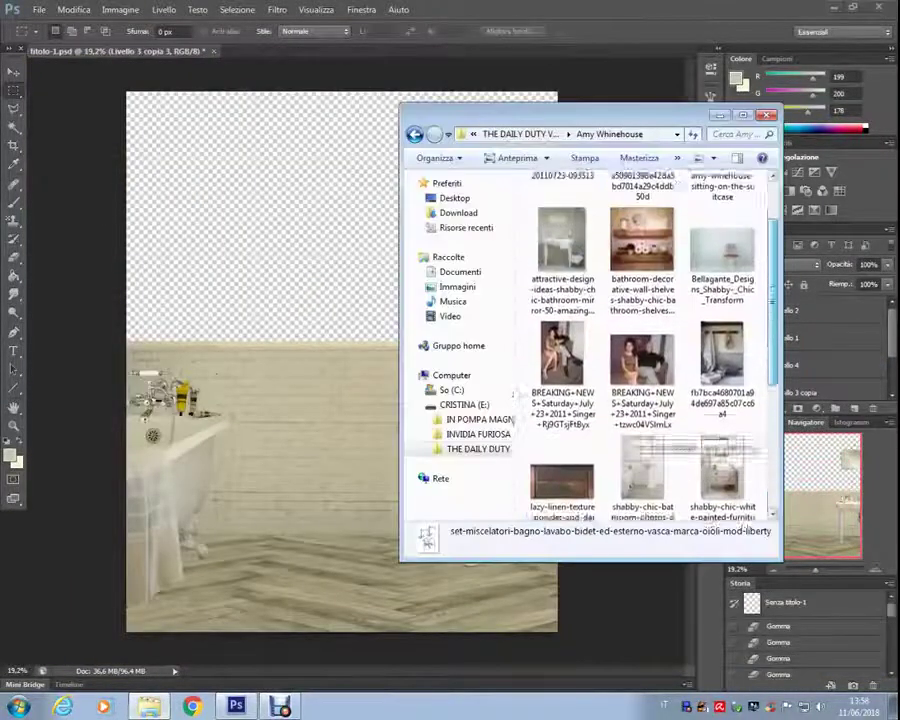
# Open the wooden shelves photo, copy it whole and paste it into the montage.
pyautogui.scroll(-3, 640, 300)
pyautogui.scroll(3, 640, 300)
pyautogui.doubleClick(641, 308)
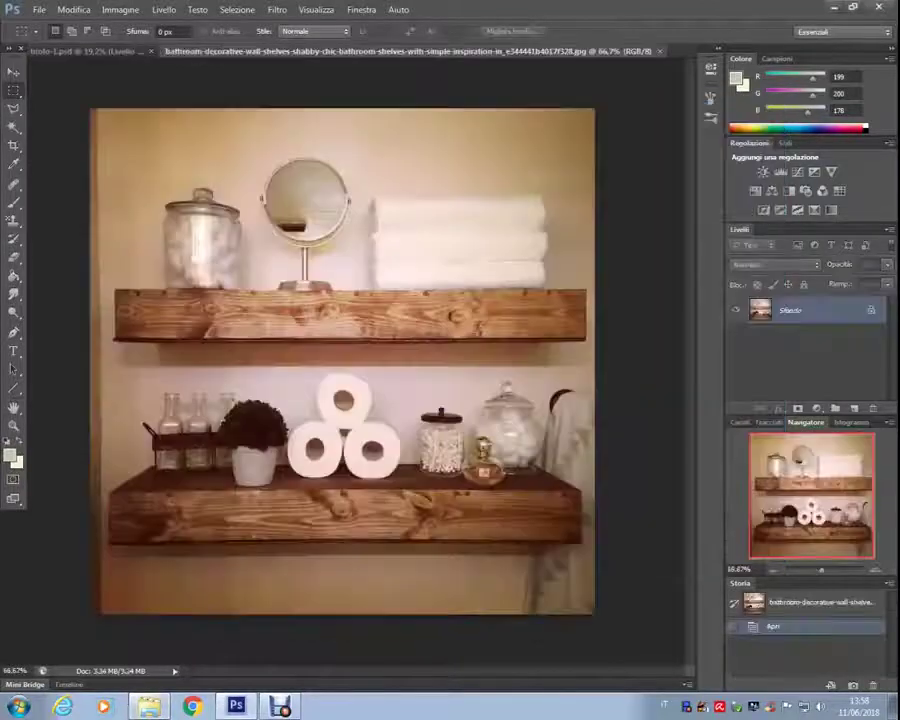
pyautogui.hotkey('ctrl', 'a')
pyautogui.hotkey('ctrl', 'c')
pyautogui.hotkey('ctrl', 'w')
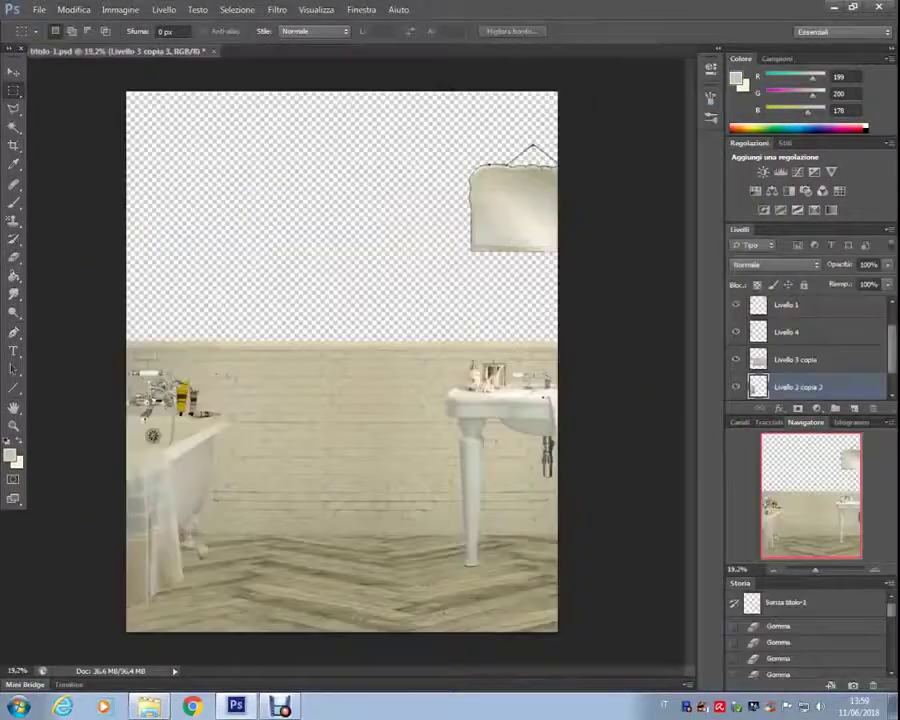
pyautogui.hotkey('ctrl', 'v')
# Bring the shelves layer to the top and move it to the upper left.
pyautogui.press('v')
pyautogui.hotkey('ctrl', 'shift', ']')
pyautogui.moveTo(280, 230)
pyautogui.mouseDown()
pyautogui.moveTo(182, 204)
pyautogui.moveTo(194, 236)
pyautogui.moveTo(190, 263)
pyautogui.mouseUp()
# Reduce the shelves' saturation with Vibrance and shift their colour balance toward yellow (-33).
pyautogui.click(121, 9)
pyautogui.click(340, 108)
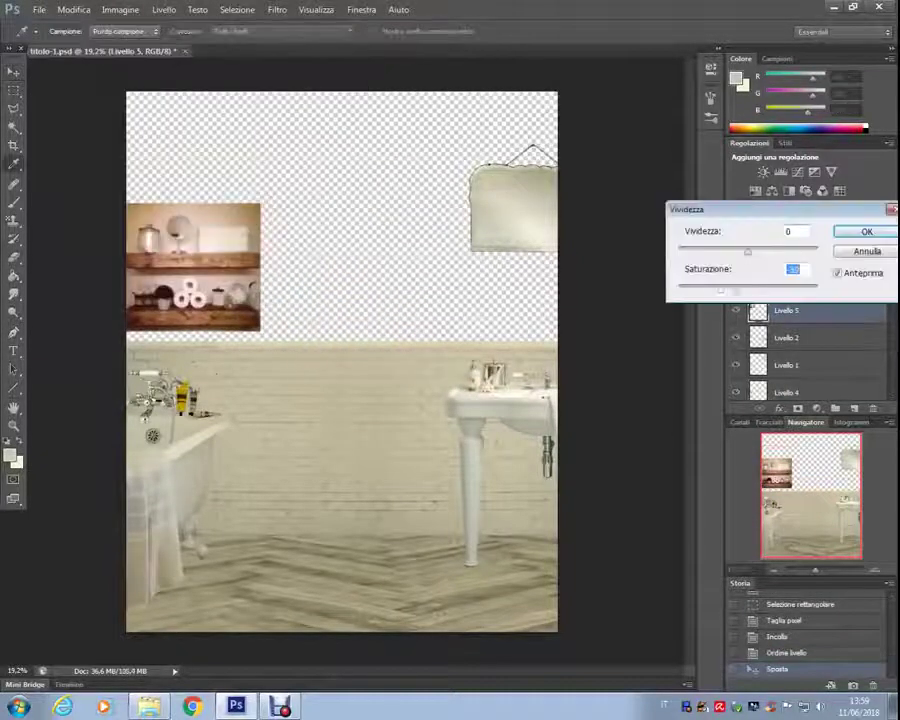
pyautogui.press('Return')
pyautogui.click(121, 9)
pyautogui.click(340, 92)
pyautogui.press('Escape')
pyautogui.click(121, 9)
pyautogui.click(335, 138)
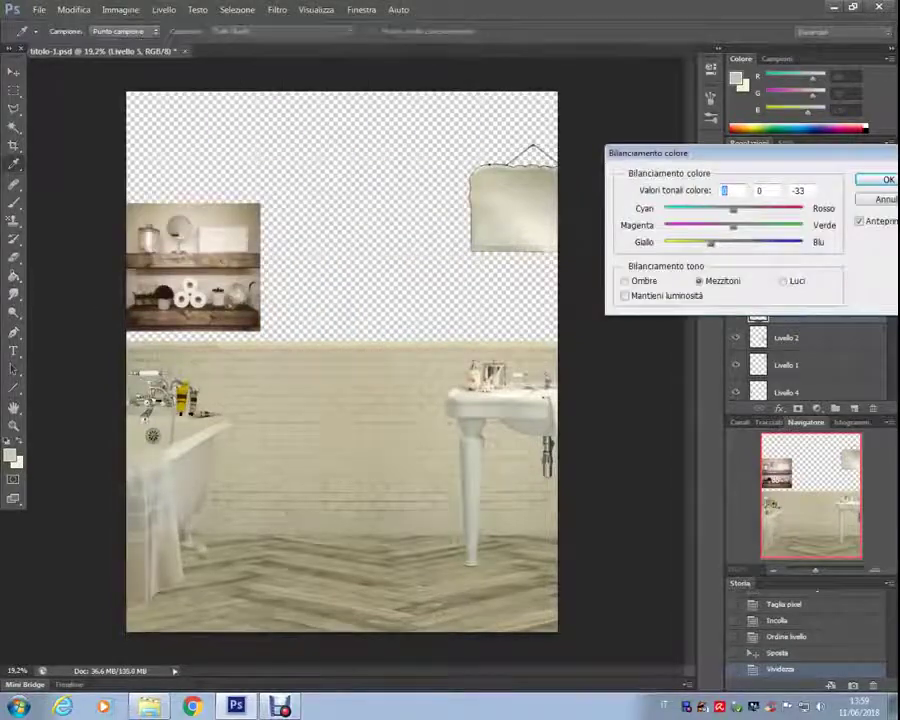
pyautogui.press('Return')
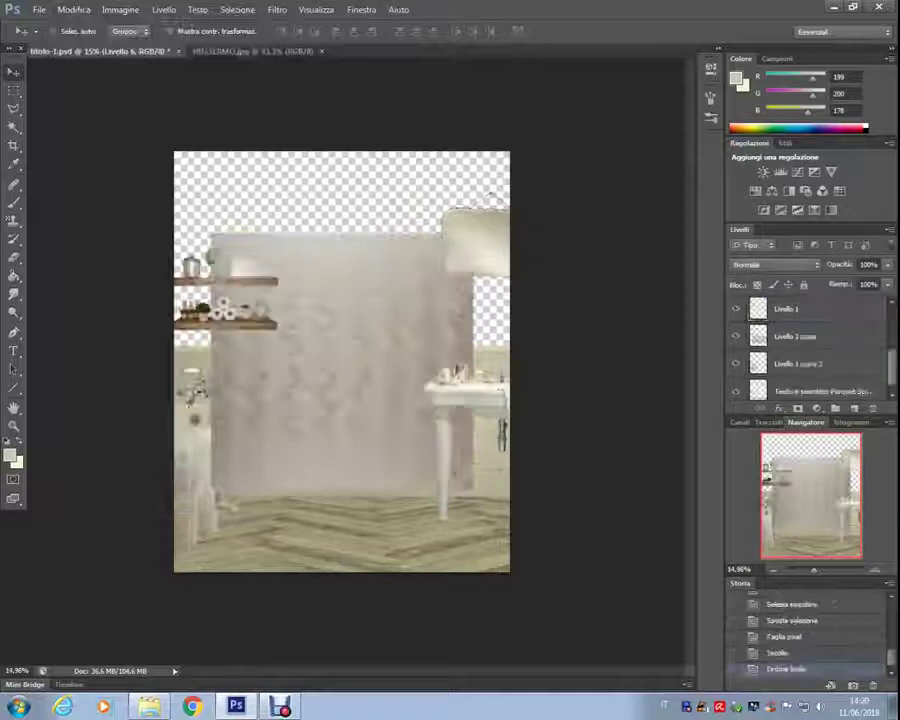
# Send the wall texture below the tiles, shift it up-left, and apply an exposure correction.
pyautogui.hotkey('ctrl', '[')
pyautogui.moveTo(340, 365); pyautogui.dragTo(302, 285)
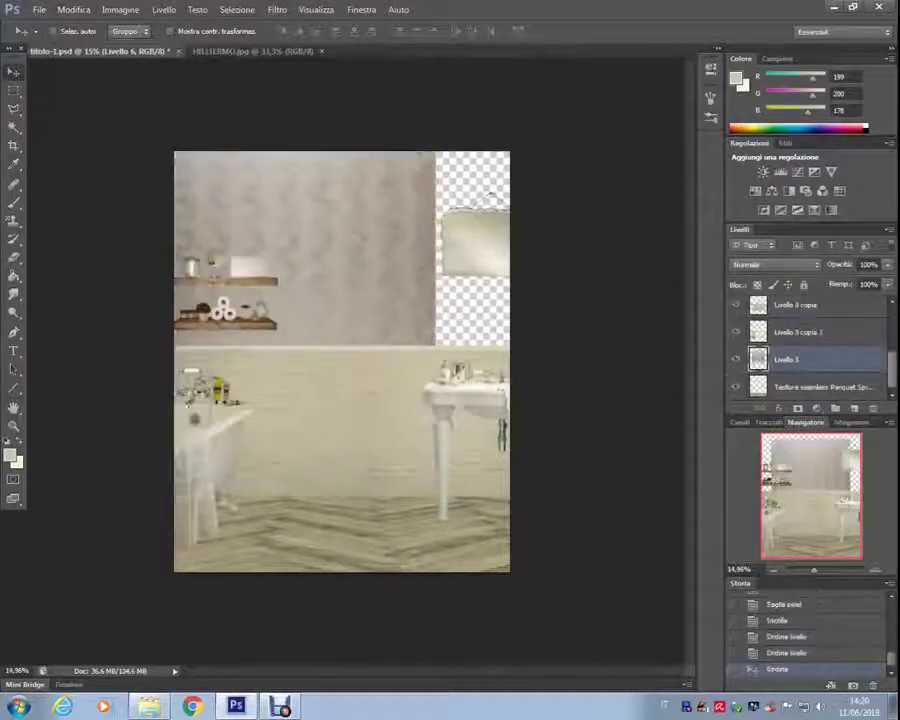
pyautogui.hotkey('ctrl', 'shift', ']')
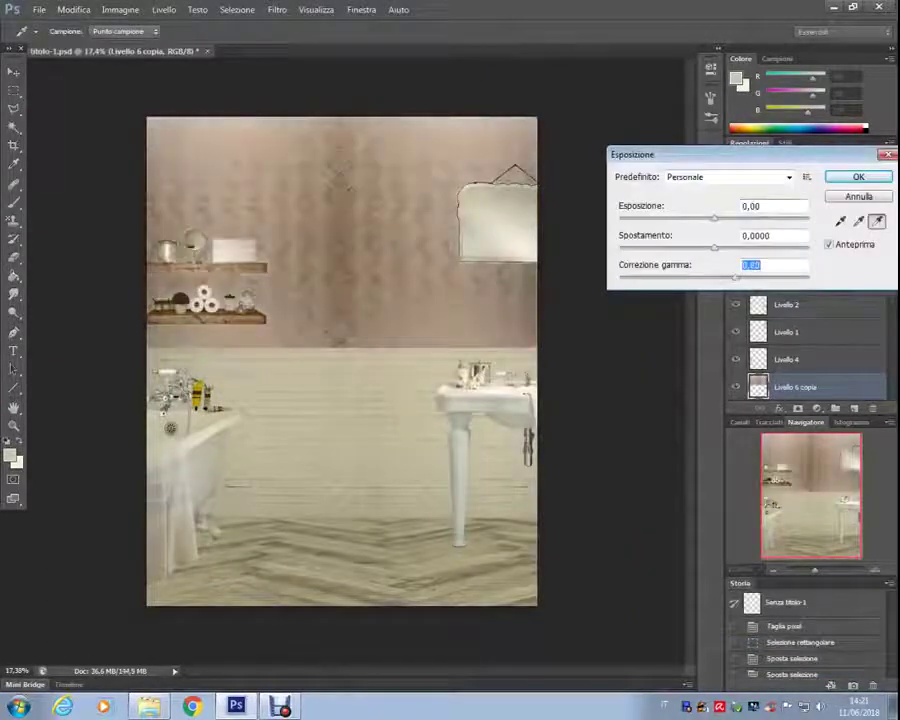
pyautogui.press('Return')
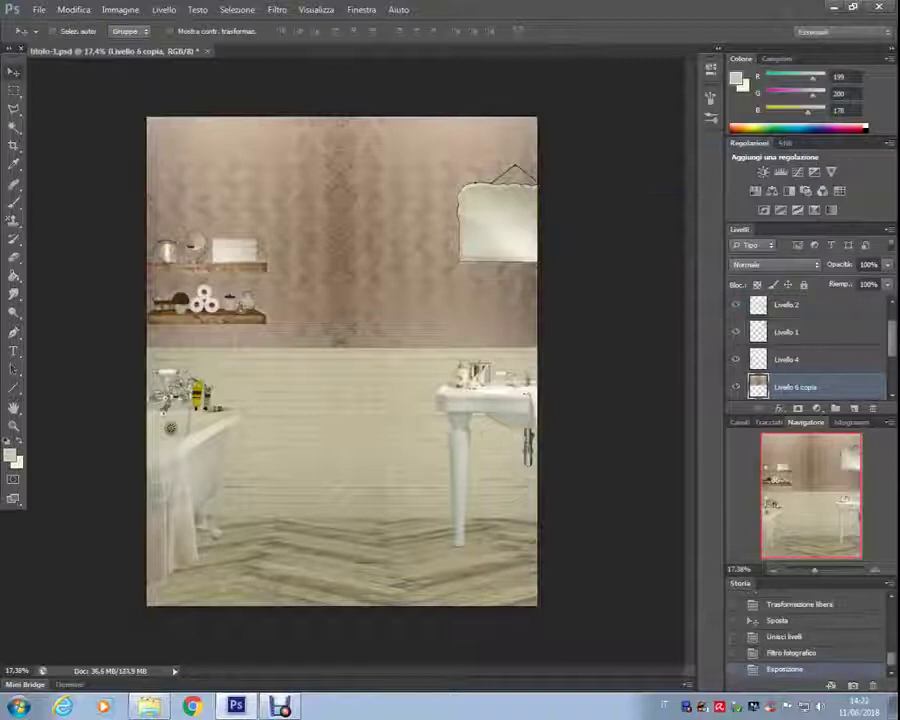
# Apply the Warming Filter (81) photo filter at 25% density.
pyautogui.scroll(-1, 810, 350)
pyautogui.click(120, 9)
pyautogui.moveTo(150, 50)
pyautogui.click(345, 191)
pyautogui.click(720, 55)
pyautogui.click(705, 97)
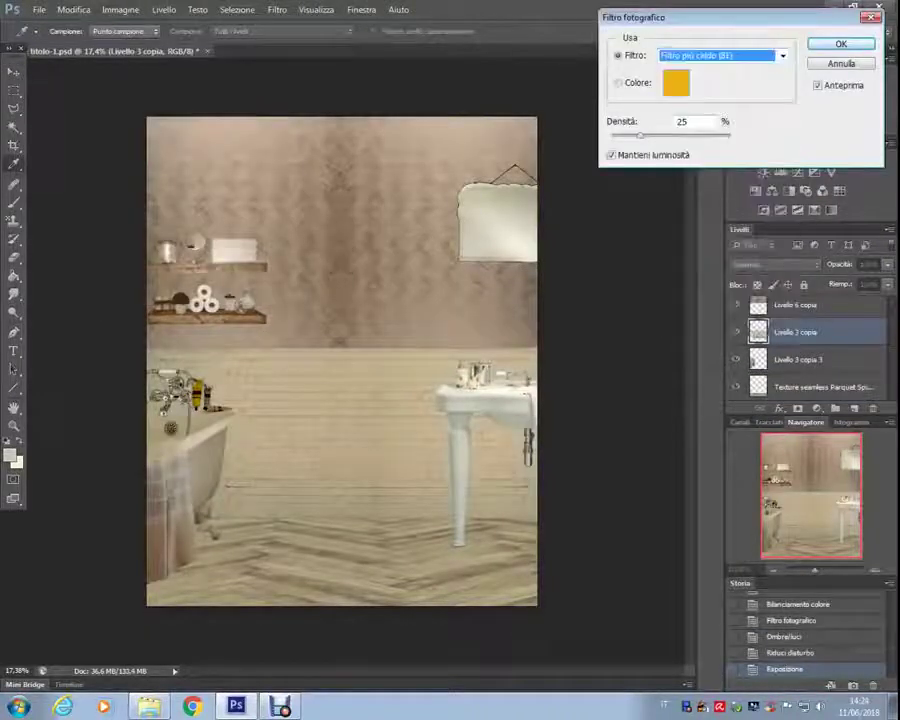
pyautogui.press('Return')
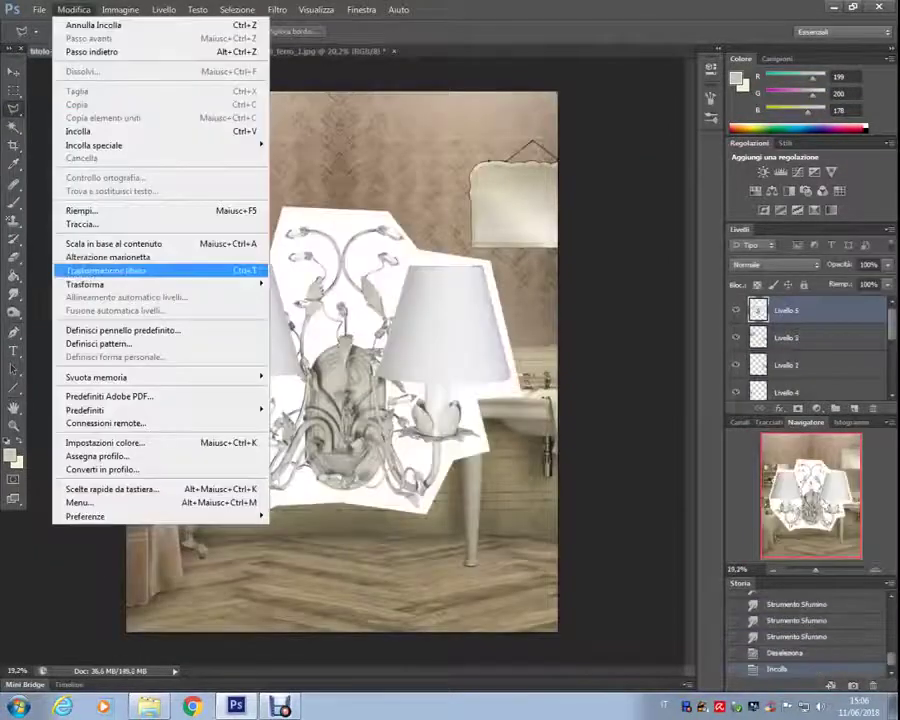
# Place the chandelier on the top-left wall and colour-balance it to the warm tones.
pyautogui.moveTo(214, 250); pyautogui.dragTo(186, 141)
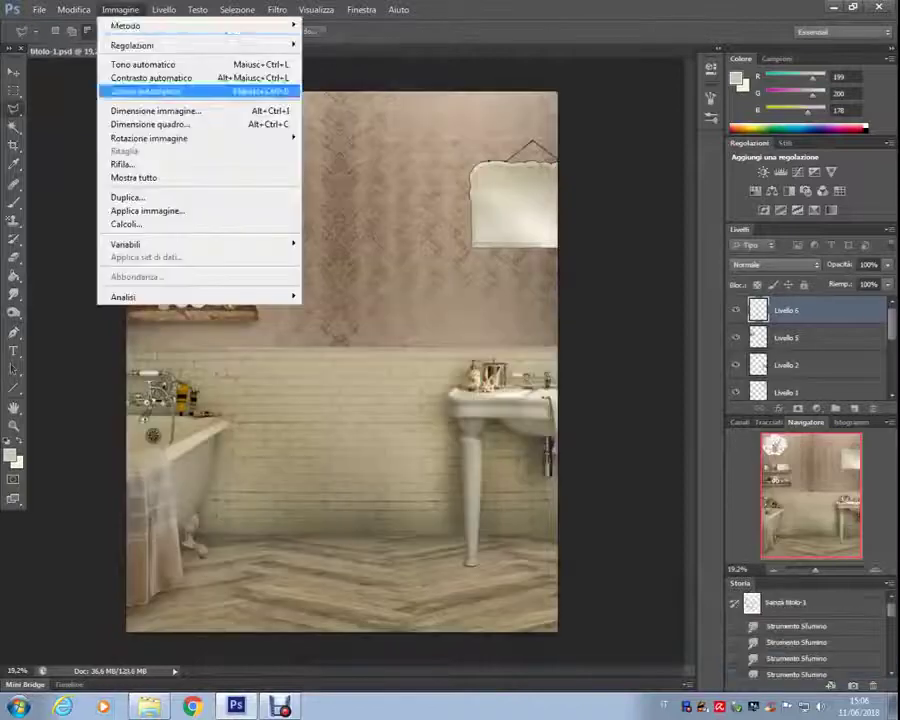
pyautogui.press('Return')
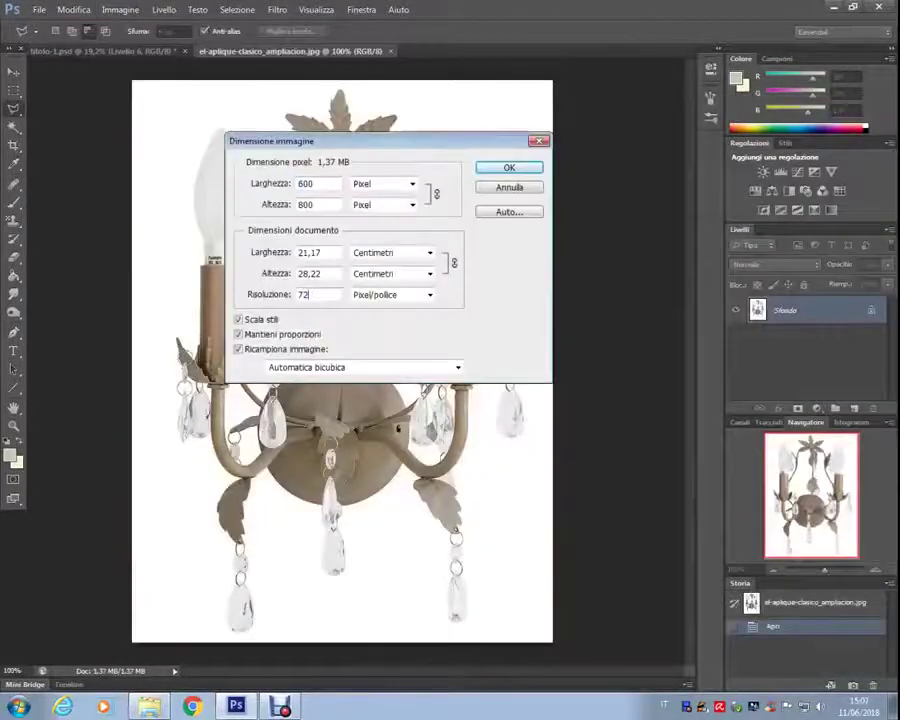
pyautogui.hotkey('ctrl', '0')
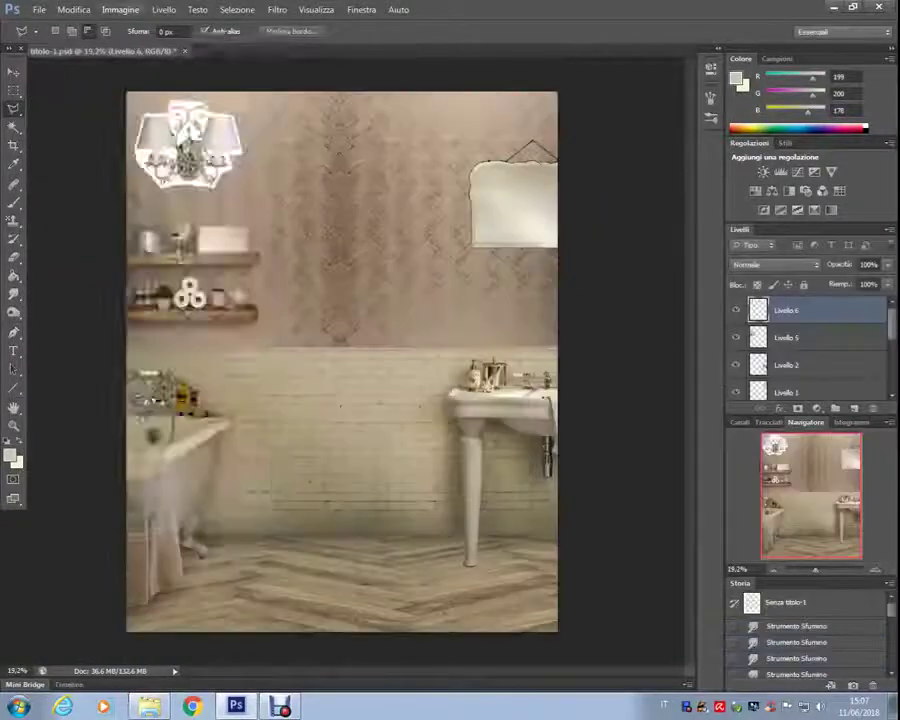
pyautogui.moveTo(397, 447)
pyautogui.mouseDown()
pyautogui.moveTo(290, 152)
pyautogui.moveTo(188, 143)
pyautogui.mouseUp()
pyautogui.press('Return')
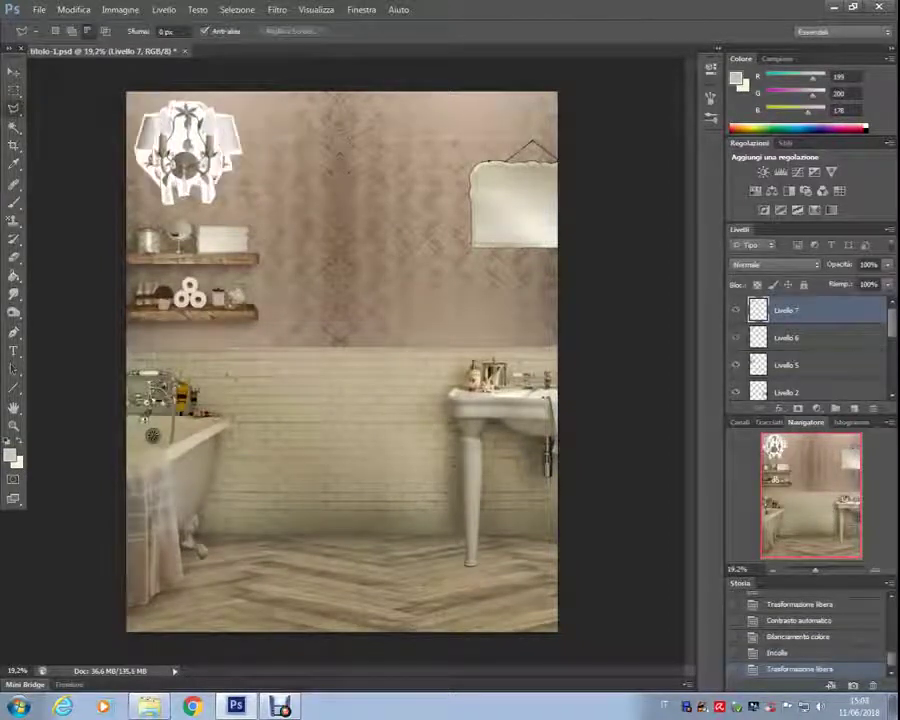
# Delete the extra duplicate chandelier layer.
pyautogui.press('v')
pyautogui.moveTo(188, 150)
pyautogui.mouseDown()
pyautogui.moveTo(310, 158)
pyautogui.moveTo(188, 150)
pyautogui.mouseUp()
pyautogui.rightClick(802, 337)
pyautogui.click(645, 265)
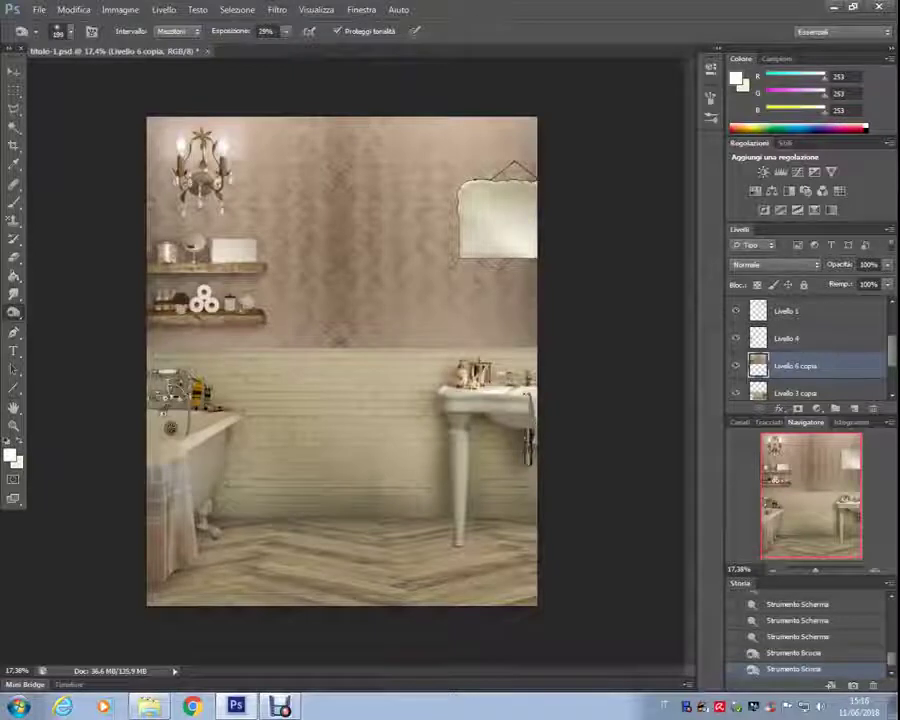
# Set the brush size to 411 for toning the chandelier.
pyautogui.click(70, 31)
pyautogui.write('411')
pyautogui.press('Return')
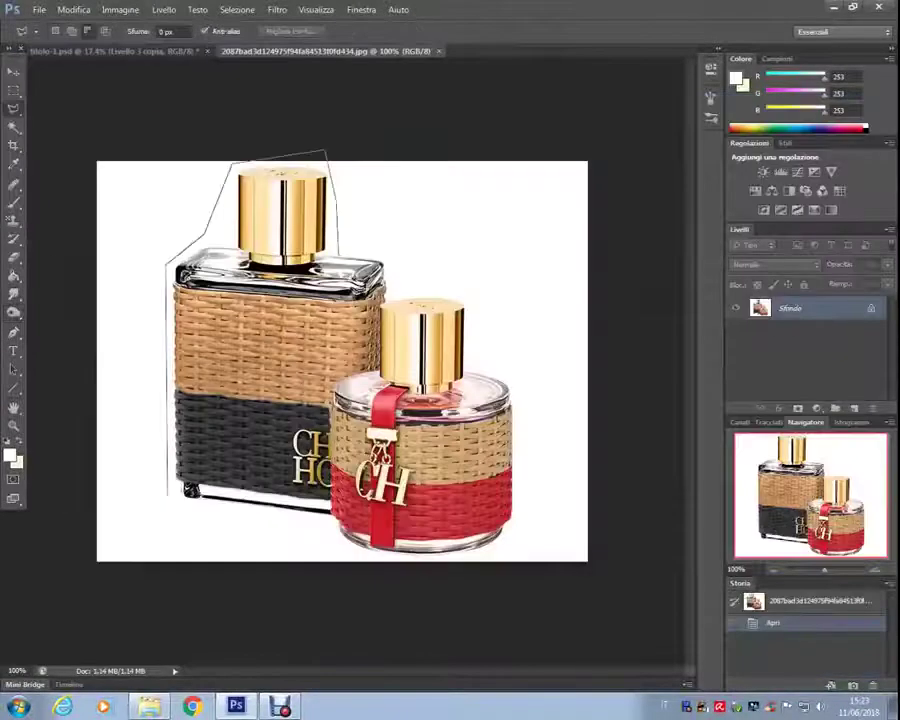
# Copy the lassoed perfume bottles into the bathroom scene and shrink them to about 59%.
pyautogui.press('Return')
pyautogui.hotkey('ctrl', 'c')
pyautogui.hotkey('ctrl', 'Tab')
pyautogui.hotkey('ctrl', 'v')
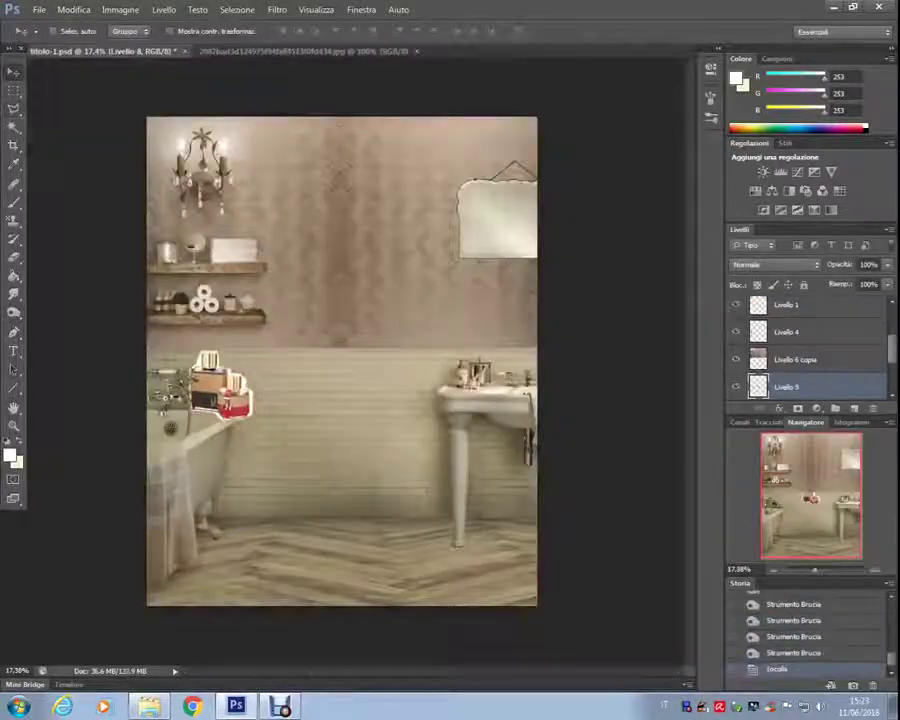
pyautogui.scroll(5, 210, 370)
pyautogui.hotkey('ctrl', 't')
pyautogui.moveTo(358, 538); pyautogui.dragTo(313, 507)
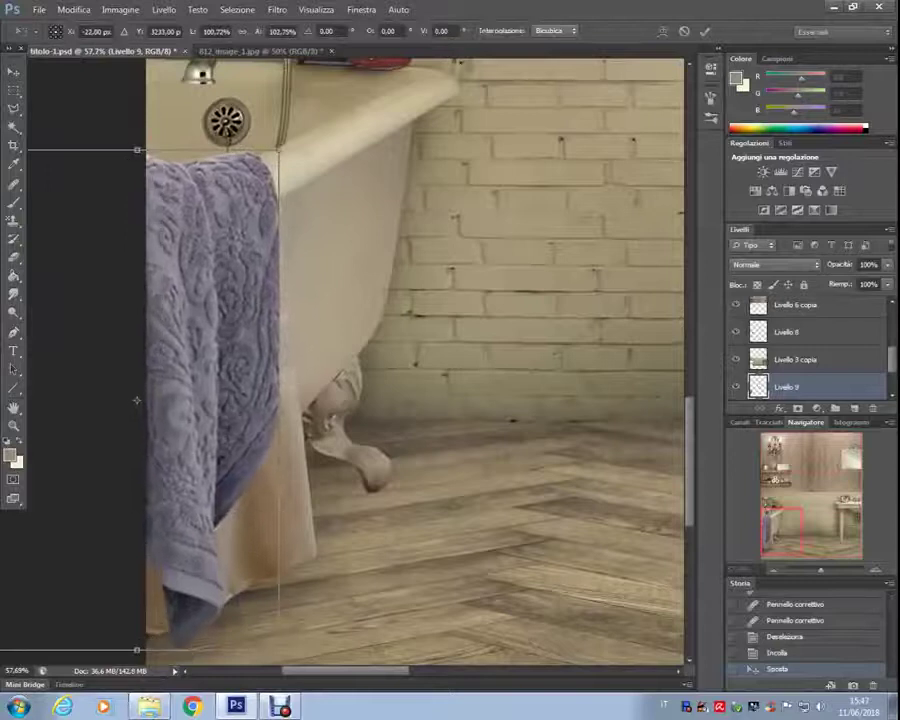
# Stretch the towel over the tub's side, raise its layer, and choose the Warming Filter (85).
pyautogui.moveTo(137, 400); pyautogui.dragTo(45, 400)
pyautogui.press('Return')
pyautogui.hotkey('ctrl', ']')
pyautogui.hotkey('ctrl', ']')
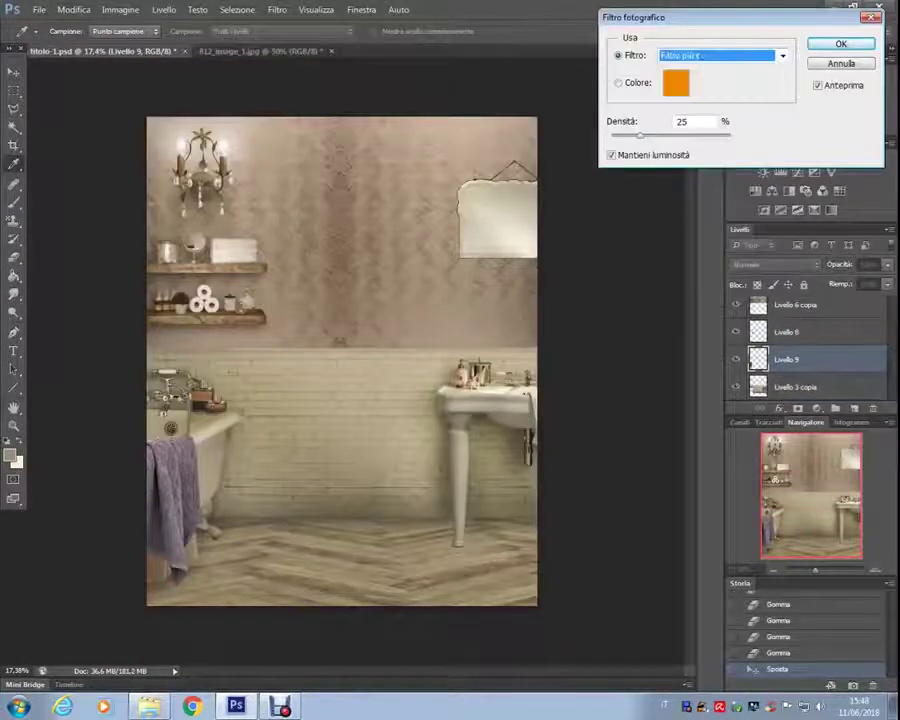
pyautogui.press('Up')
# Warm the towel with Warming Filter (85), then tilt, place and colour-balance the claw foot.
pyautogui.press('Return')
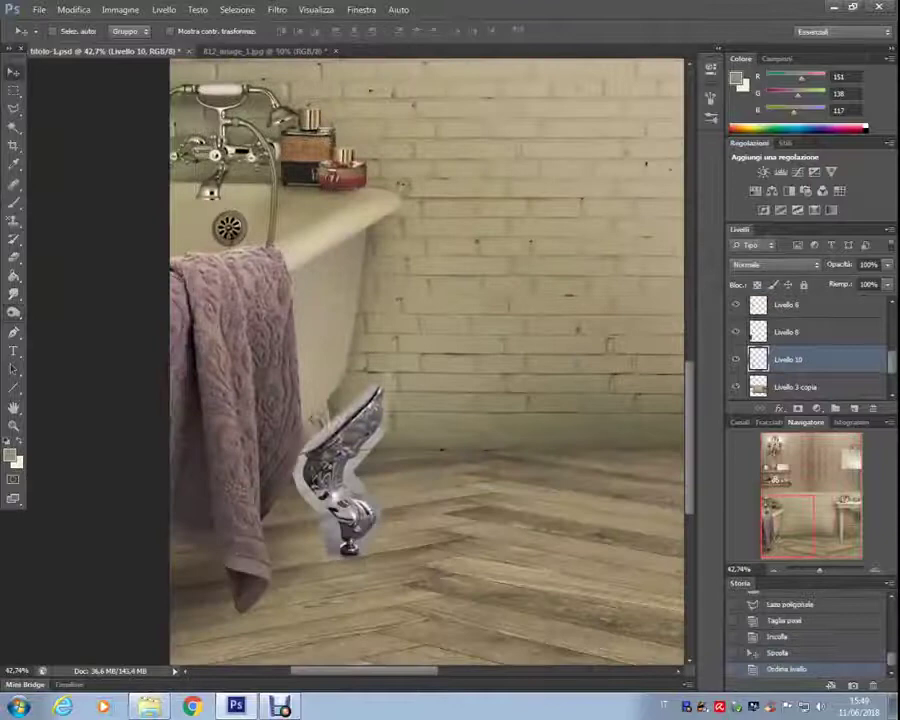
pyautogui.hotkey('ctrl', 't')
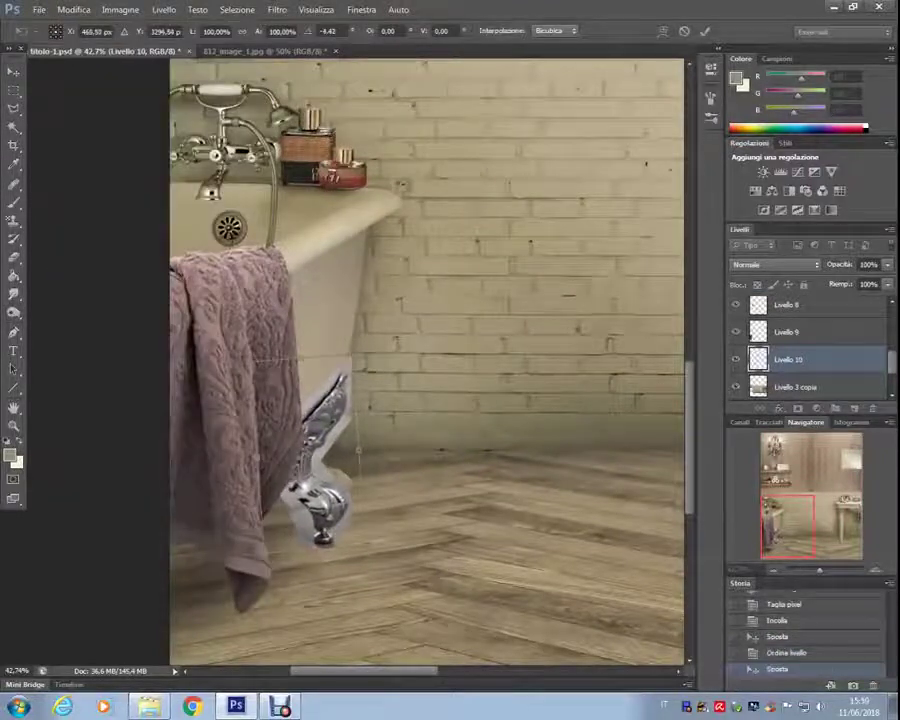
pyautogui.press('Return')
pyautogui.hotkey('ctrl', 'b')
pyautogui.press('Return')
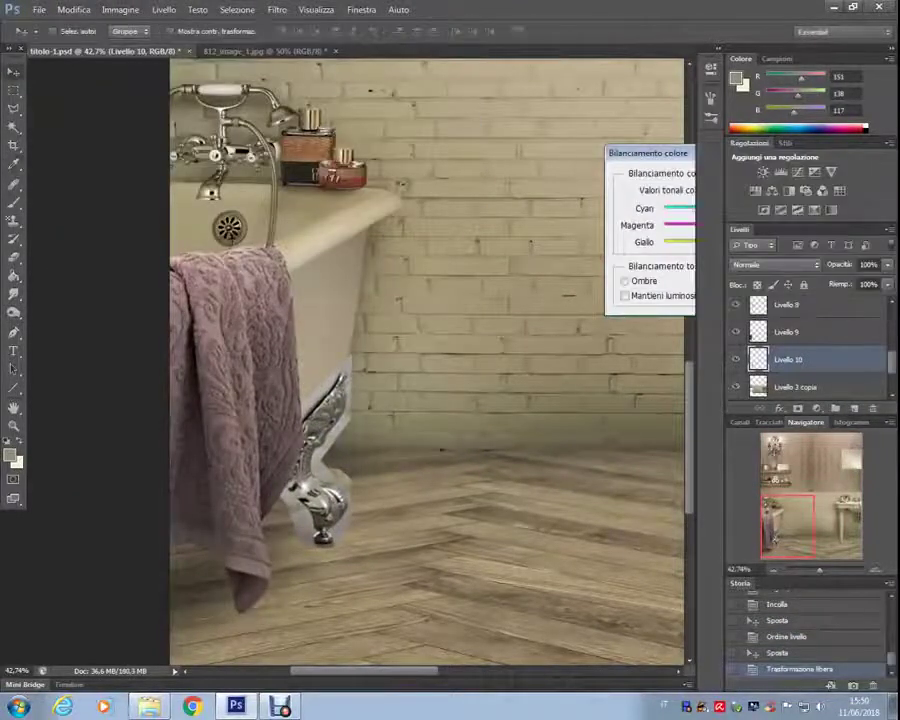
pyautogui.scroll(2, 510, 604)
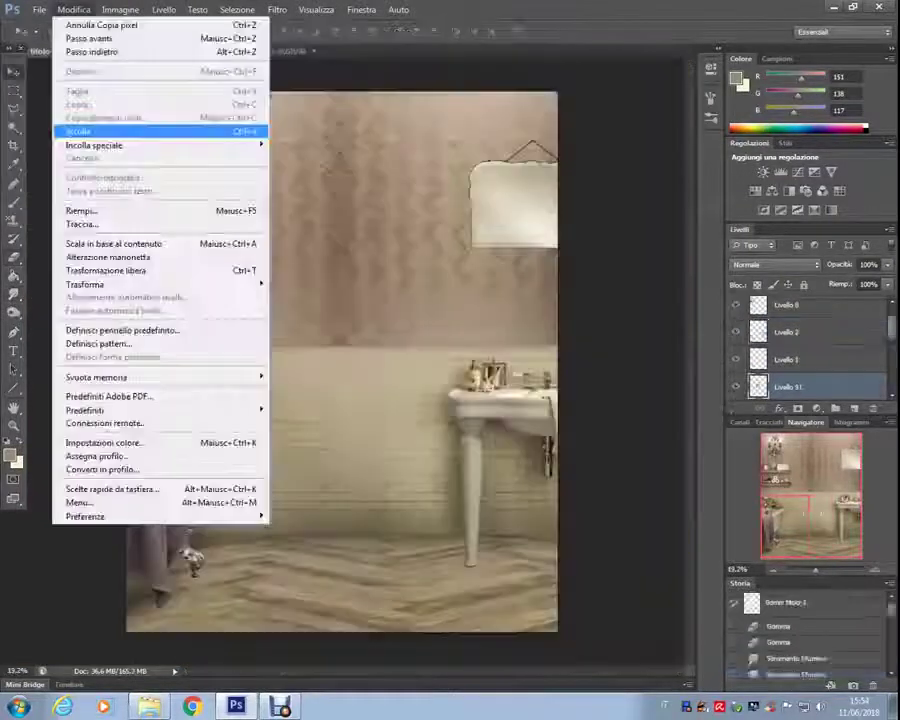
# Resize the stool onto the floor at lower right and apply a warming photo filter.
pyautogui.moveTo(412, 440); pyautogui.dragTo(435, 487)
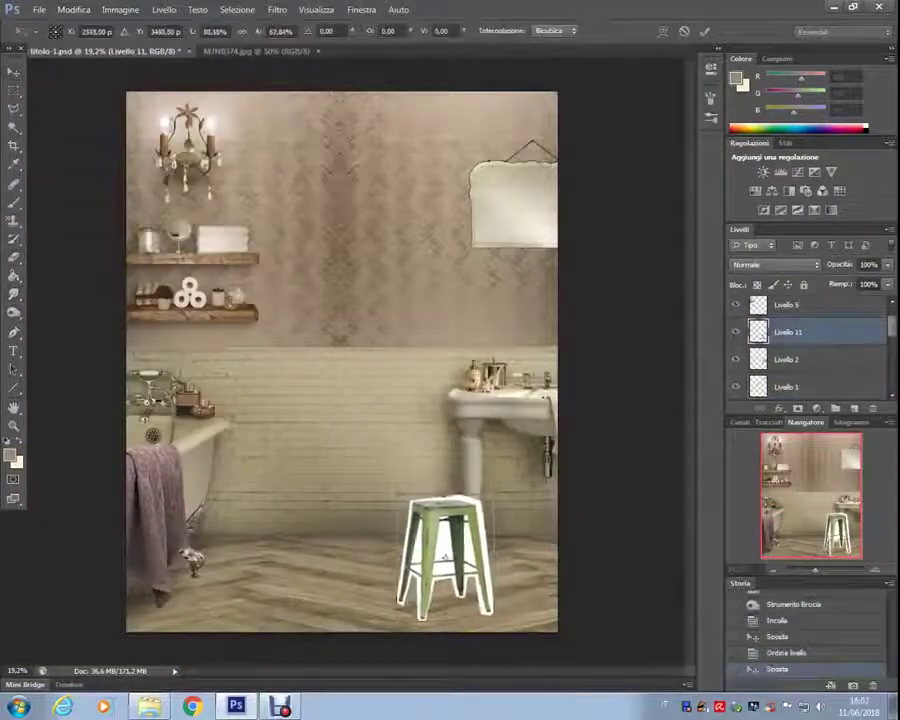
pyautogui.press('Return')
pyautogui.click(120, 9)
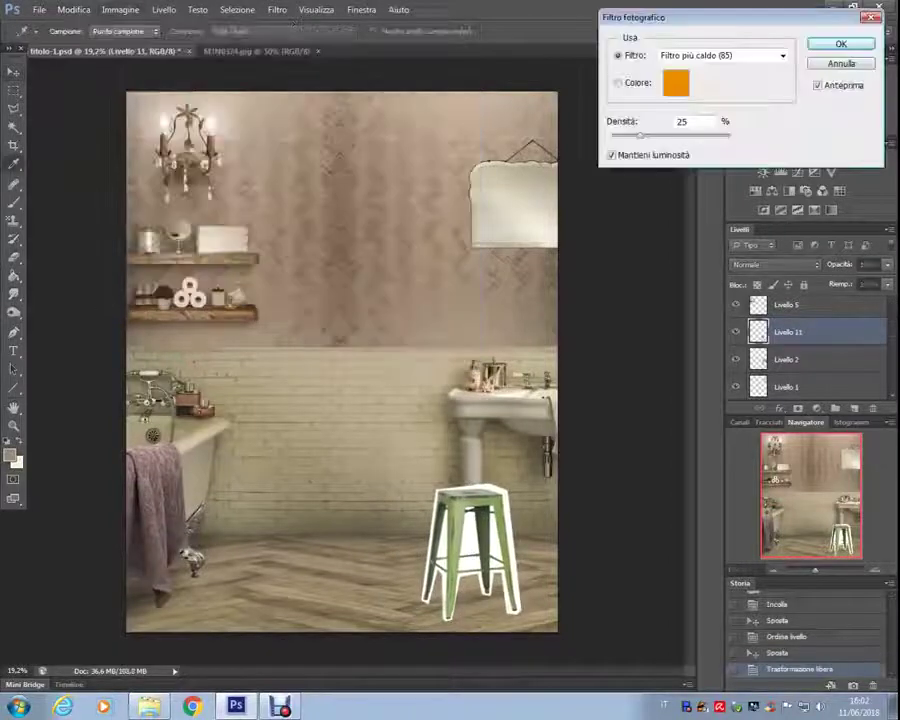
pyautogui.press('Return')
# Fill the white gaps around the stool with white and set the Burn range to Shadows.
pyautogui.press('x')
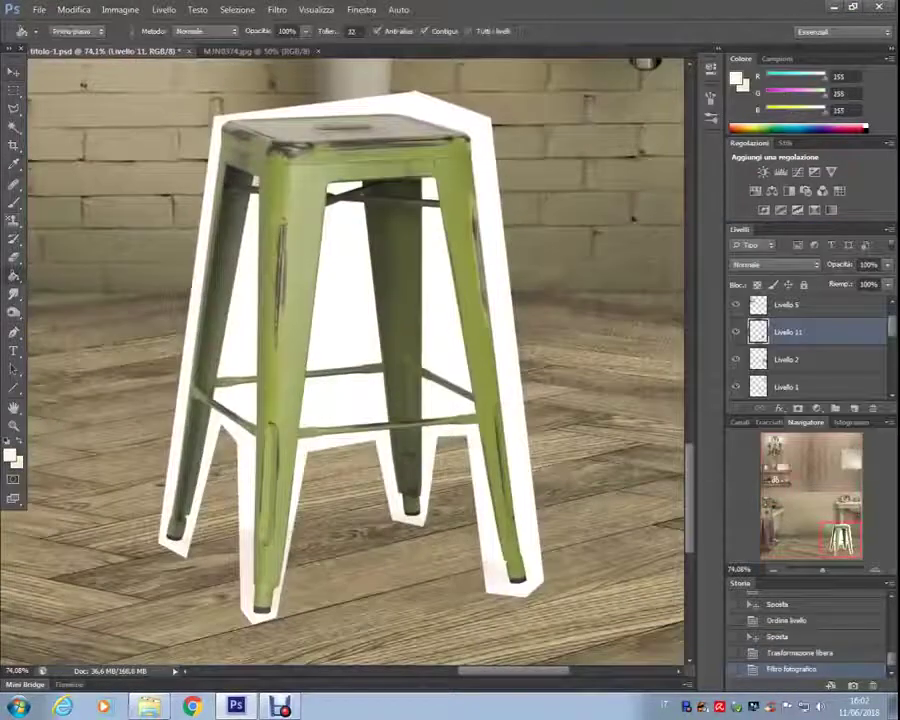
pyautogui.click(197, 498)
pyautogui.click(242, 550)
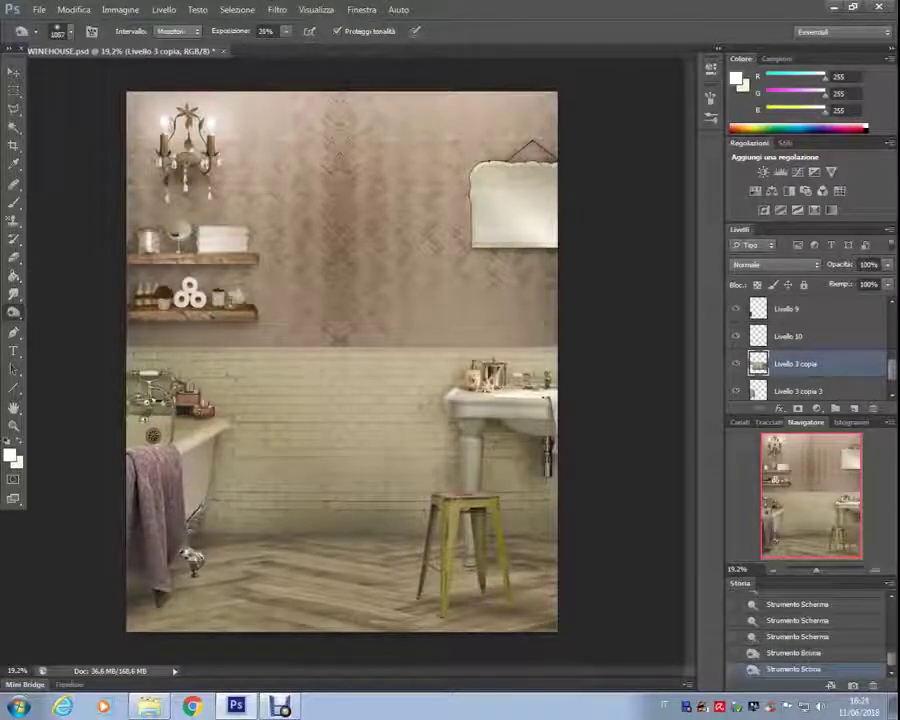
pyautogui.click(177, 31)
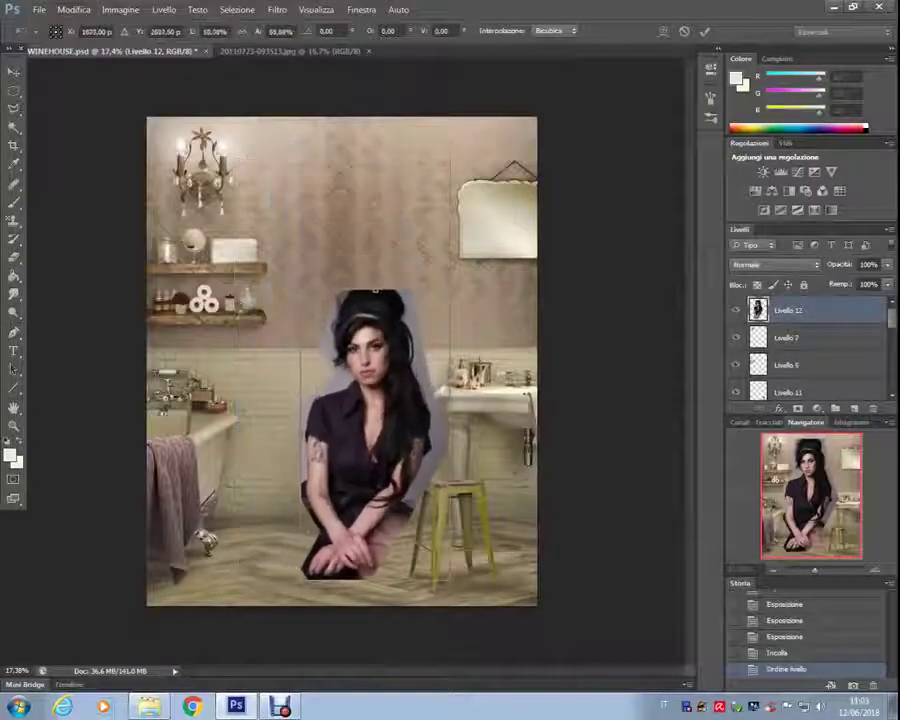
# Scale the woman's portrait down and position it at the centre of the bathroom.
pyautogui.moveTo(370, 435)
pyautogui.mouseDown()
pyautogui.moveTo(390, 455)
pyautogui.moveTo(350, 330)
pyautogui.moveTo(346, 345)
pyautogui.mouseUp()
pyautogui.moveTo(346, 240); pyautogui.dragTo(350, 265)
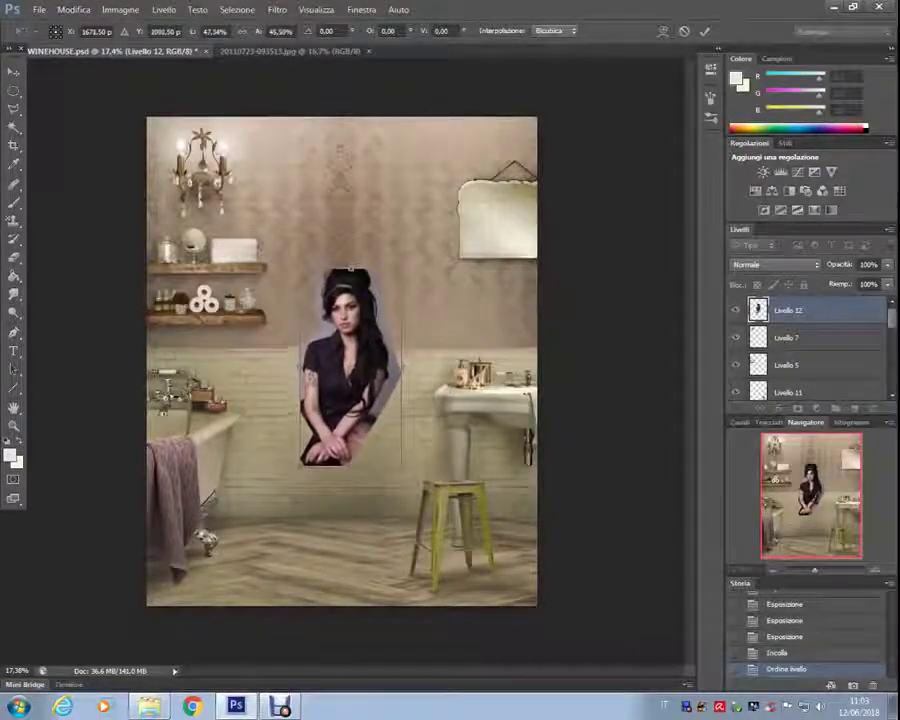
pyautogui.press('Return')
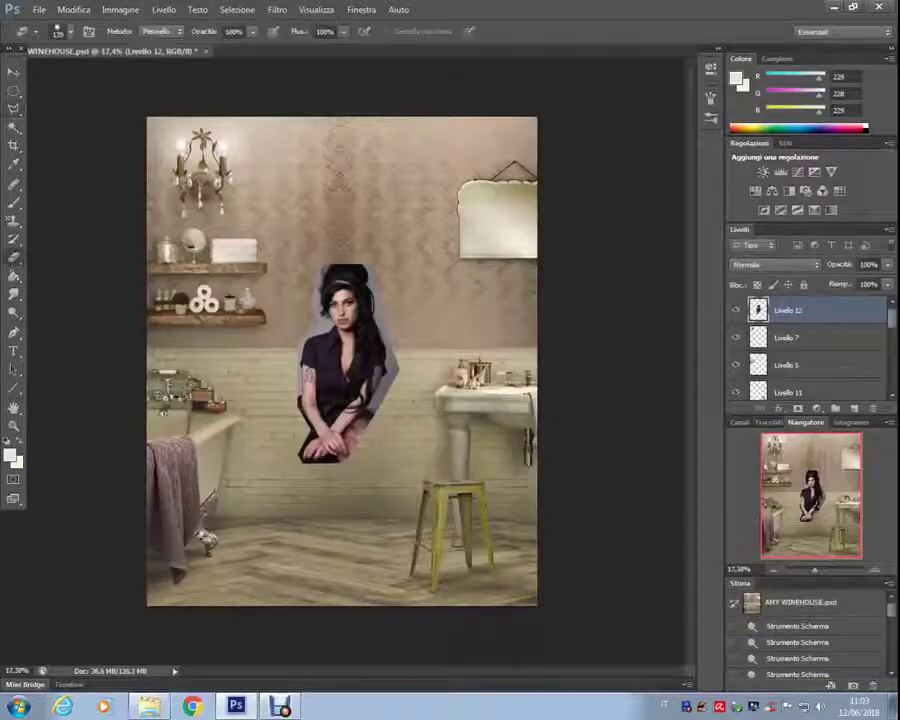
# Select the grey background around the woman with the Magic Wand and cut it away.
pyautogui.scroll(5, 378, 300)
pyautogui.click(460, 540)
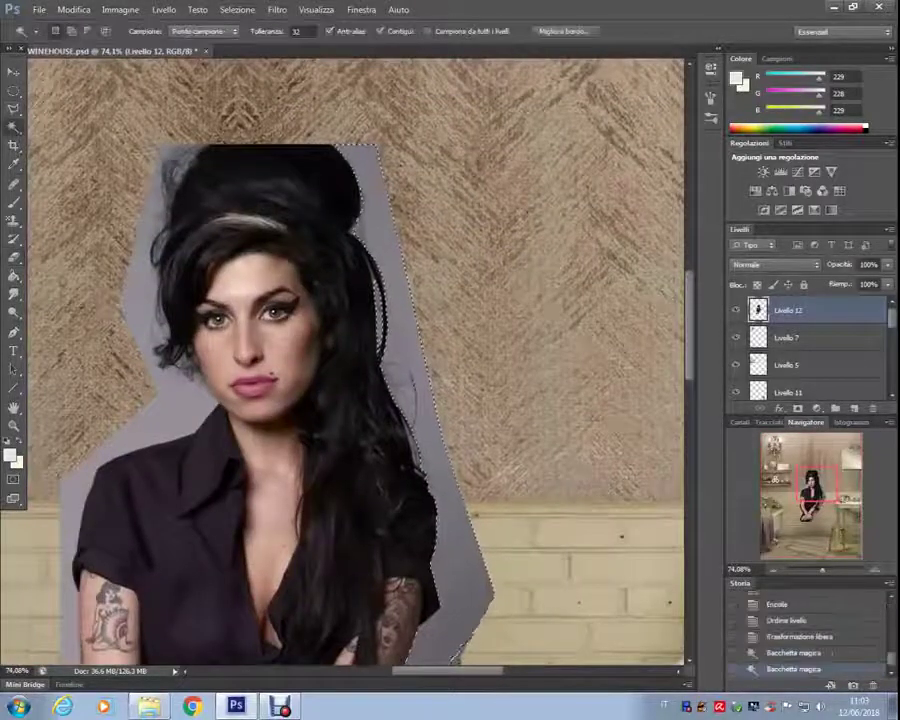
pyautogui.scroll(-5, 350, 360)
pyautogui.scroll(3, 350, 360)
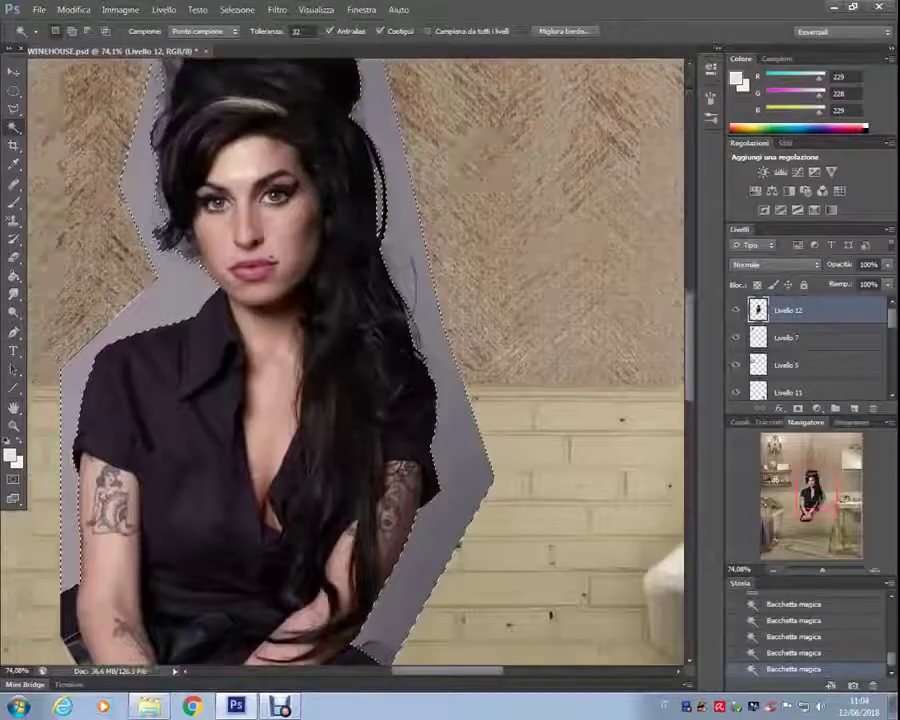
pyautogui.scroll(3, 350, 360)
pyautogui.click(73, 9)
pyautogui.click(85, 87)
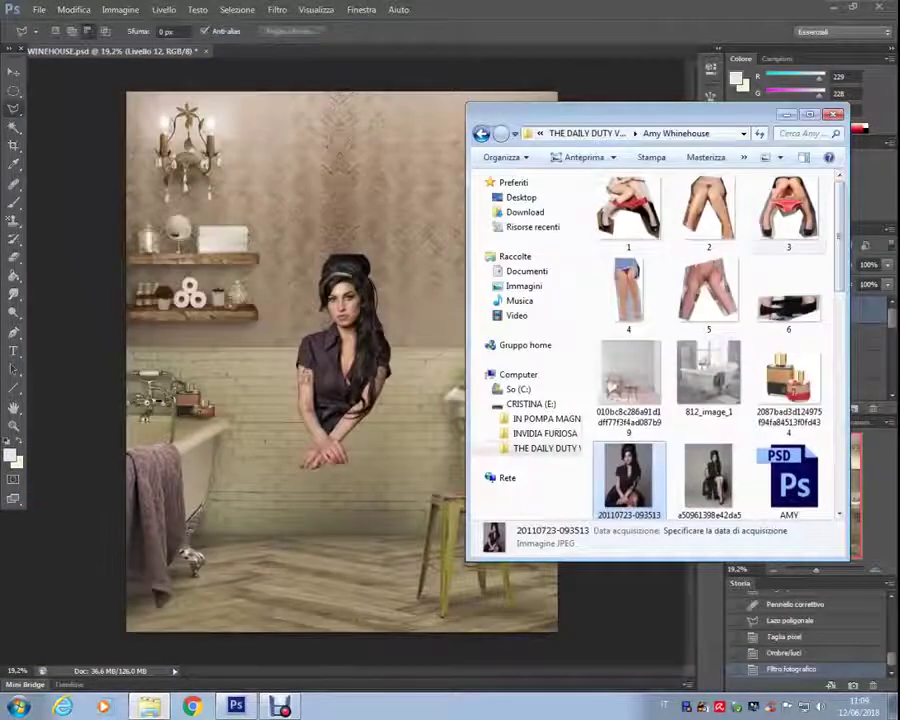
# Paste the bare-legs photo beneath the woman, rotate it to her pose, and send it behind her.
pyautogui.doubleClick(628, 292)
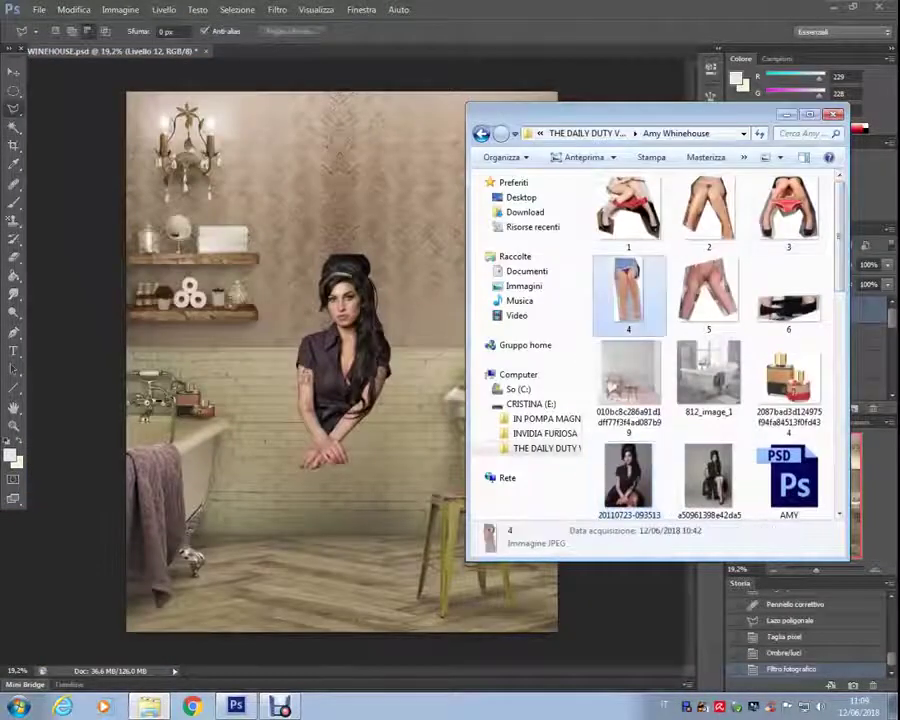
pyautogui.click(73, 9)
pyautogui.click(100, 131)
pyautogui.click(73, 9)
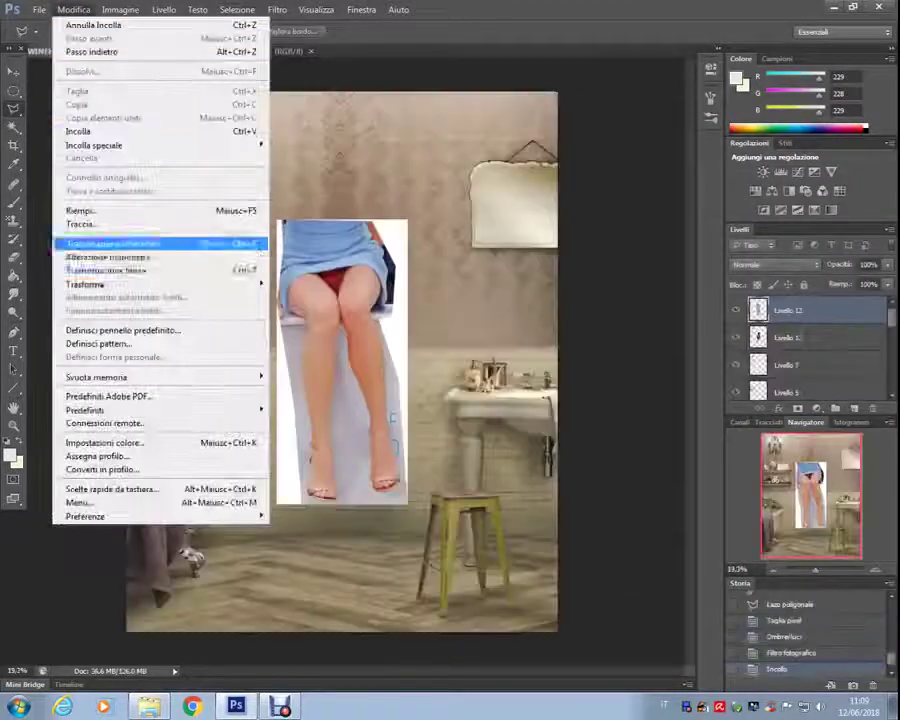
pyautogui.click(105, 270)
pyautogui.moveTo(340, 400); pyautogui.dragTo(353, 490)
pyautogui.moveTo(420, 600); pyautogui.dragTo(395, 615)
pyautogui.press('Return')
pyautogui.hotkey('ctrl', '[')
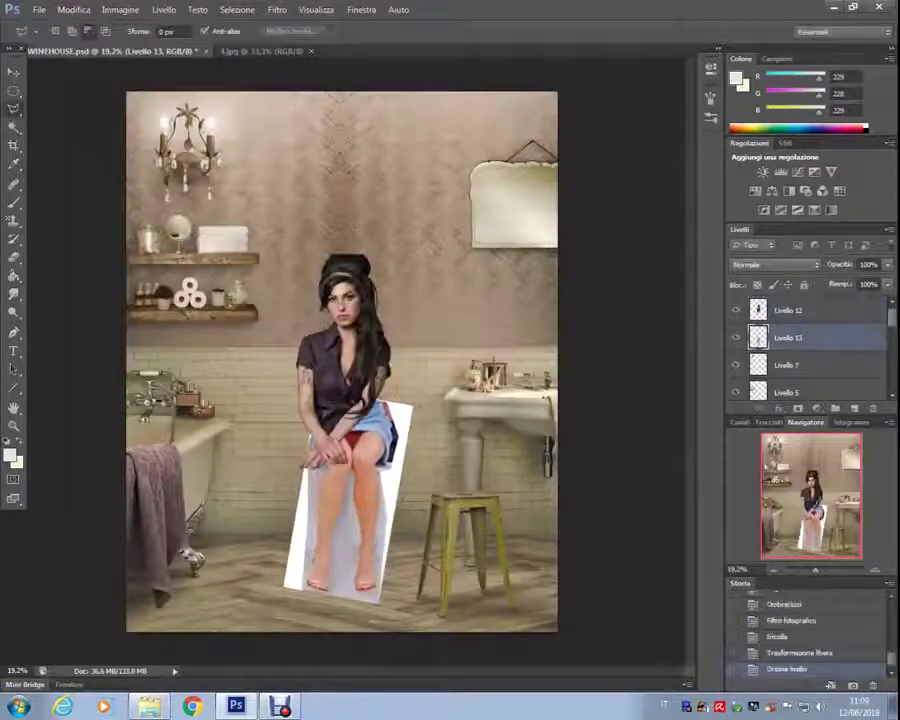
# Flip the legs horizontally, reposition them, and open Color Balance for them.
pyautogui.click(73, 9)
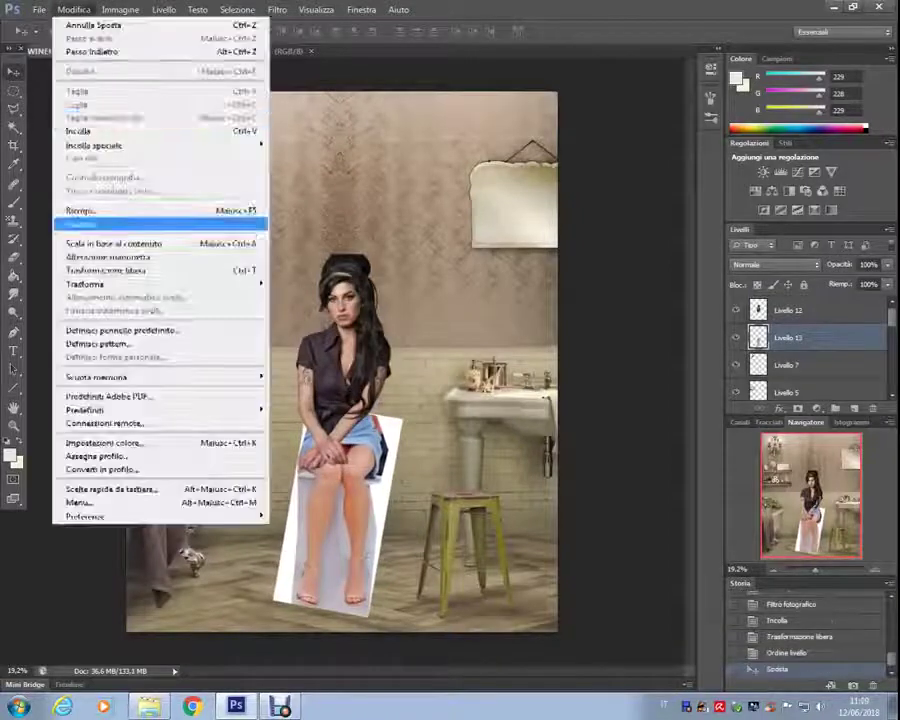
pyautogui.click(250, 415)
pyautogui.click(73, 9)
pyautogui.click(100, 272)
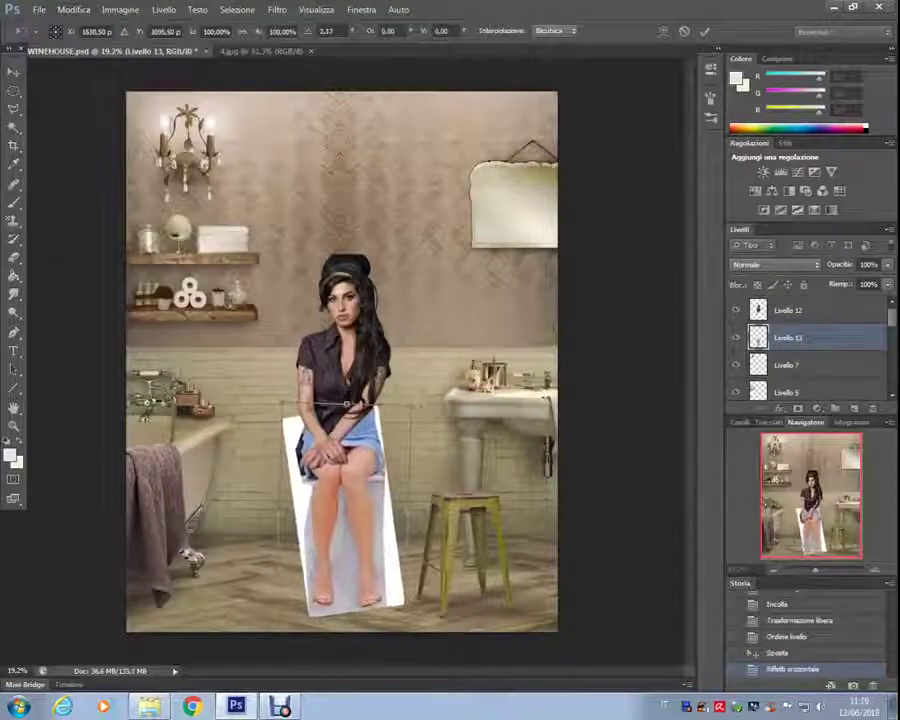
pyautogui.press('Return')
pyautogui.click(120, 9)
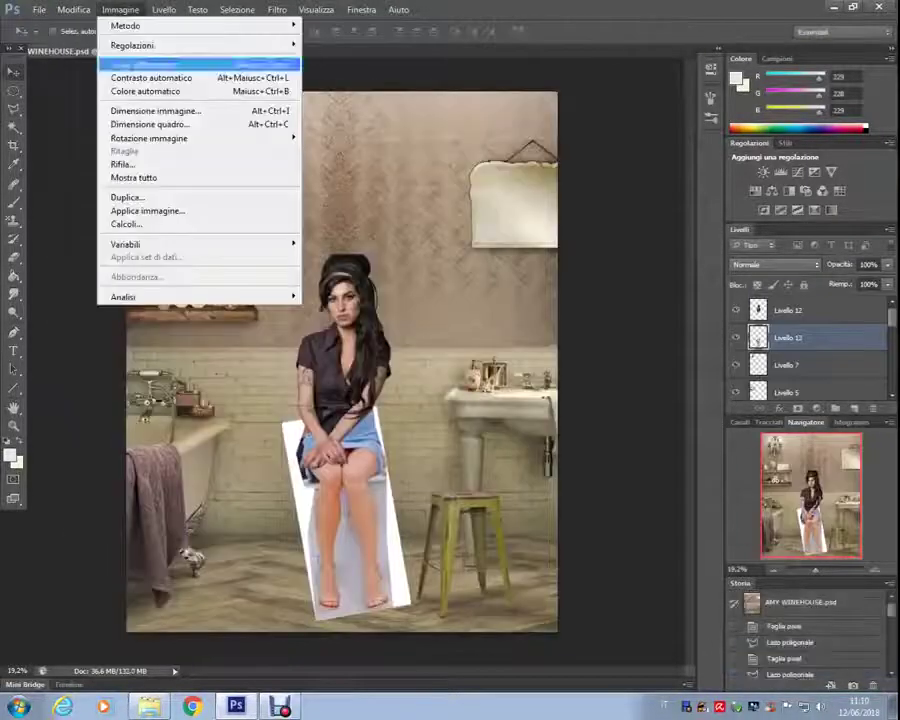
pyautogui.click(365, 133)
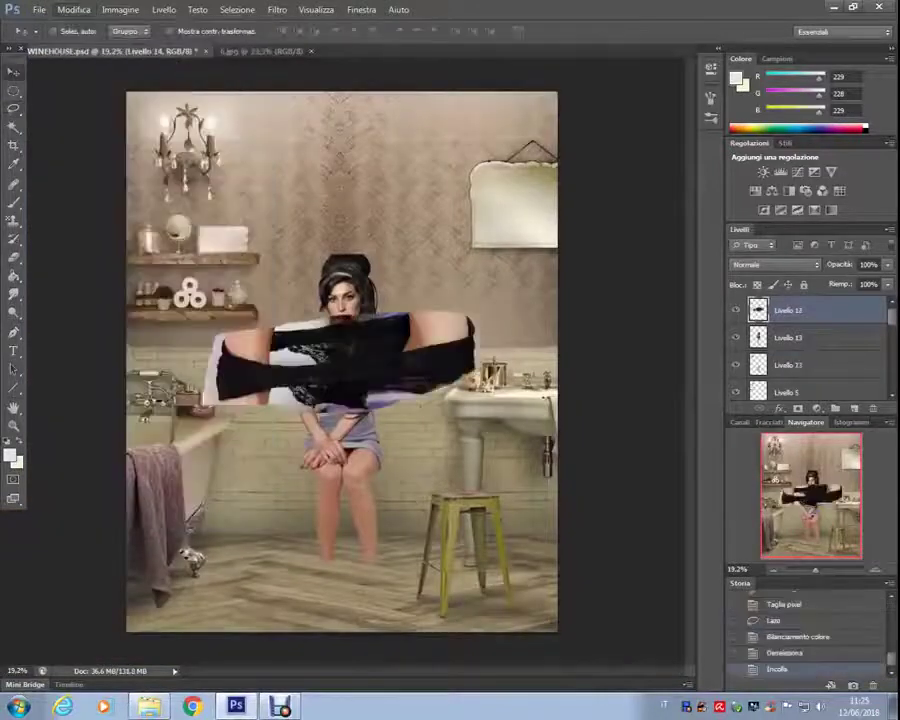
# Shrink the underwear piece down to the woman's shins.
pyautogui.hotkey('ctrl', 't')
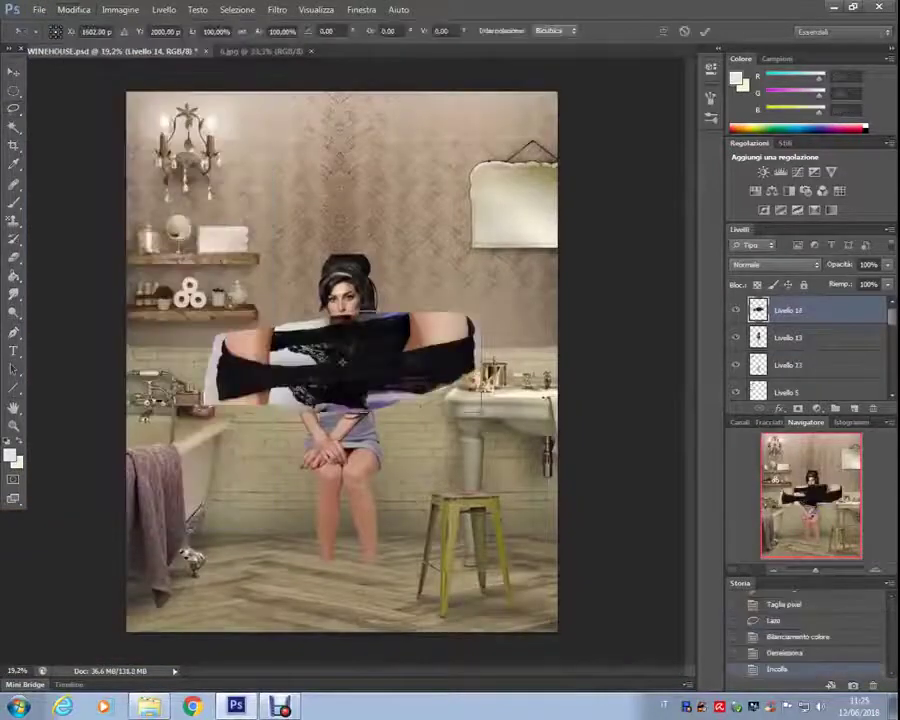
pyautogui.moveTo(216, 318)
pyautogui.mouseDown()
pyautogui.moveTo(370, 515)
pyautogui.moveTo(341, 519)
pyautogui.mouseUp()
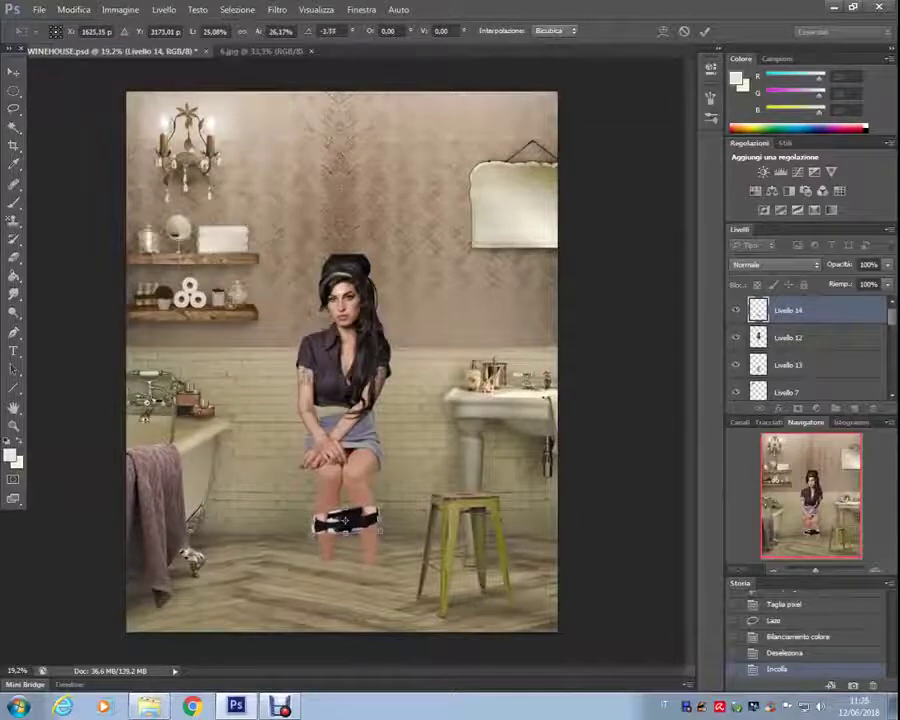
pyautogui.press('Return')
pyautogui.scroll(3, 362, 575)
pyautogui.scroll(2, 362, 575)
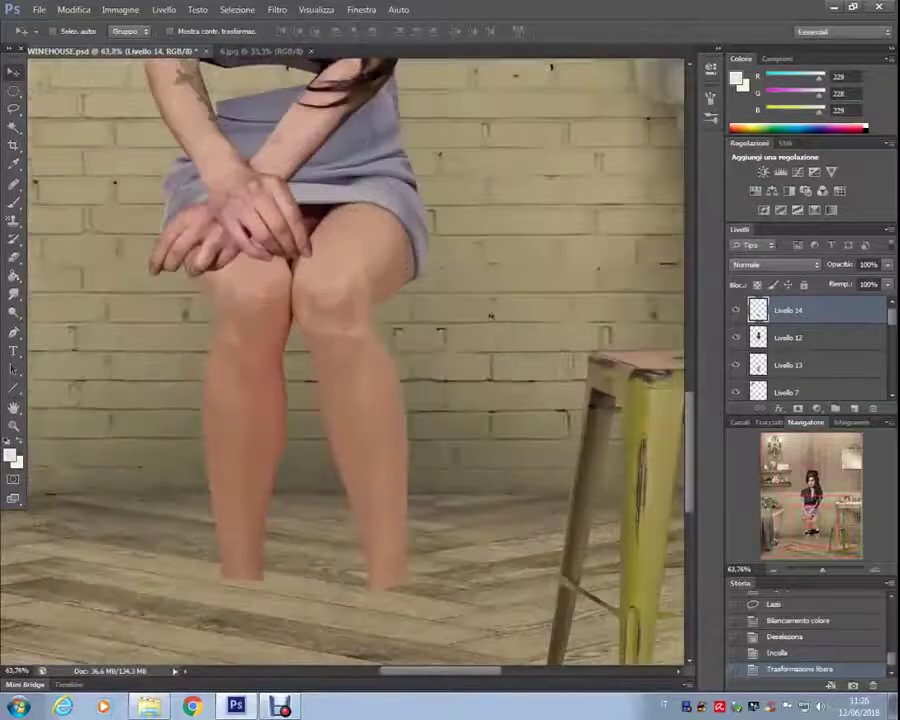
pyautogui.scroll(2, 362, 575)
# Warp the underwear around the legs and apply Brightness/Contrast and Vibrance.
pyautogui.click(73, 9)
pyautogui.click(300, 403)
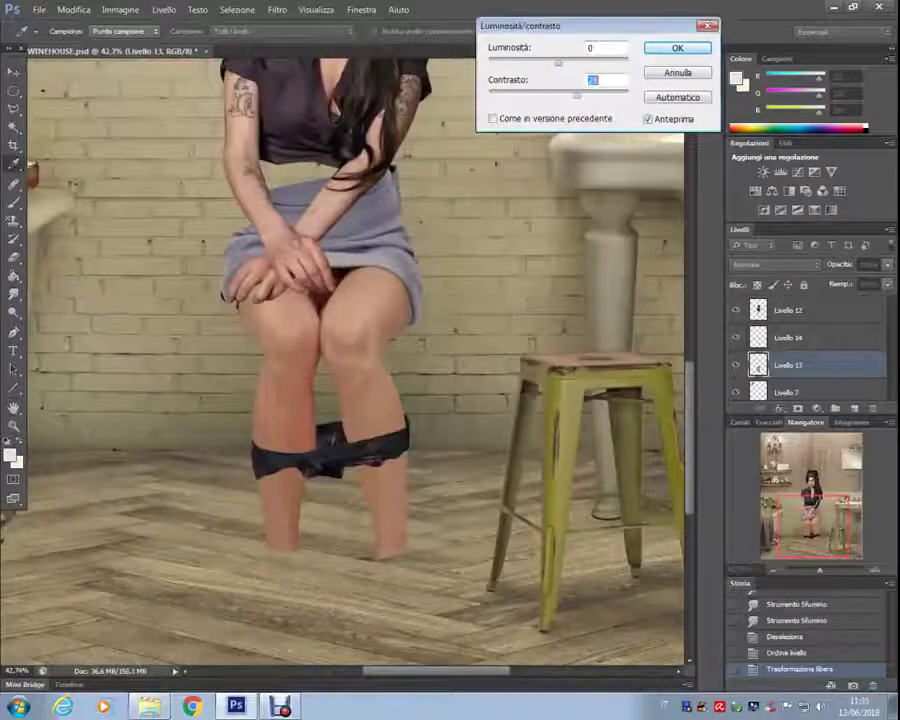
pyautogui.press('Return')
pyautogui.click(120, 9)
pyautogui.click(140, 40)
pyautogui.click(225, 104)
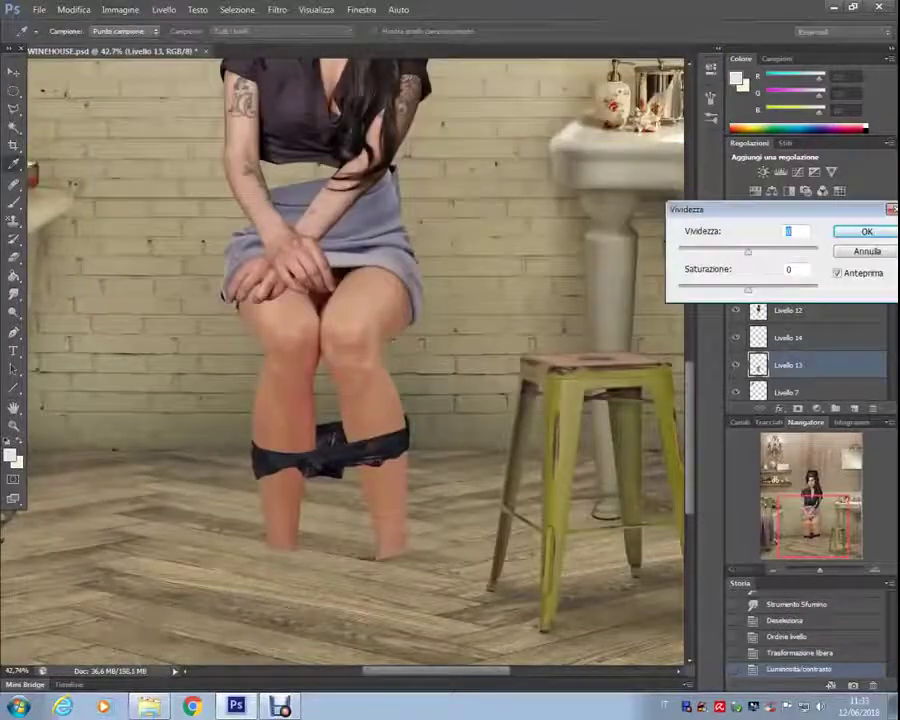
pyautogui.press('Return')
# Set the underwear's Exposure gamma correction to 0,88.
pyautogui.click(120, 9)
pyautogui.click(140, 40)
pyautogui.click(225, 88)
pyautogui.press('Tab')
pyautogui.press('Tab')
pyautogui.write('0,88')
pyautogui.press('Return')
pyautogui.click(120, 9)
# Apply a brown Photo Filter to the underwear, skipping Color Balance.
pyautogui.click(140, 40)
pyautogui.click(432, 130)
pyautogui.press('Escape')
pyautogui.click(120, 9)
pyautogui.click(140, 40)
pyautogui.click(225, 168)
pyautogui.click(720, 54)
pyautogui.press('Return')
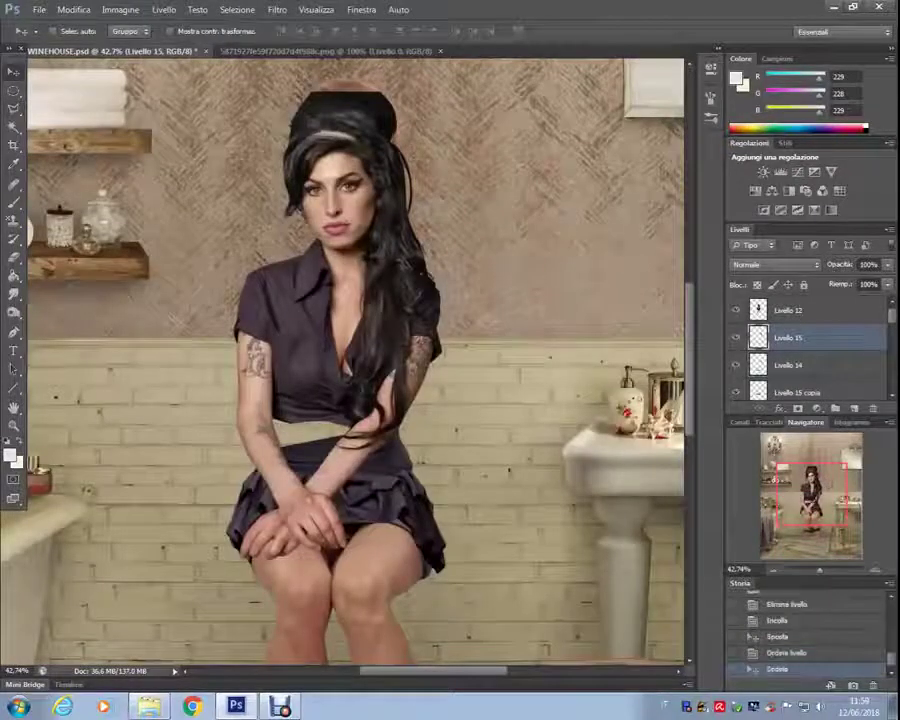
# Apply Vibrance and Exposure adjustments to the hair layer.
pyautogui.click(120, 9)
pyautogui.click(330, 120)
pyautogui.press('Return')
pyautogui.click(120, 9)
pyautogui.click(330, 95)
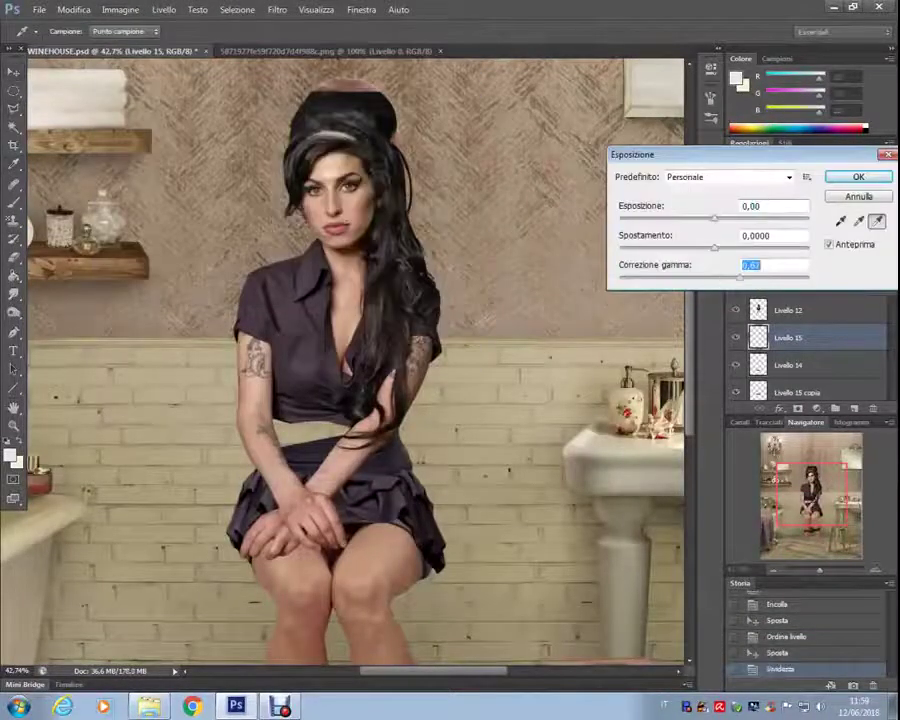
pyautogui.press('Return')
# Lower the hair's saturation with Vibrance and set up the Eraser brush.
pyautogui.hotkey('ctrl', '1')
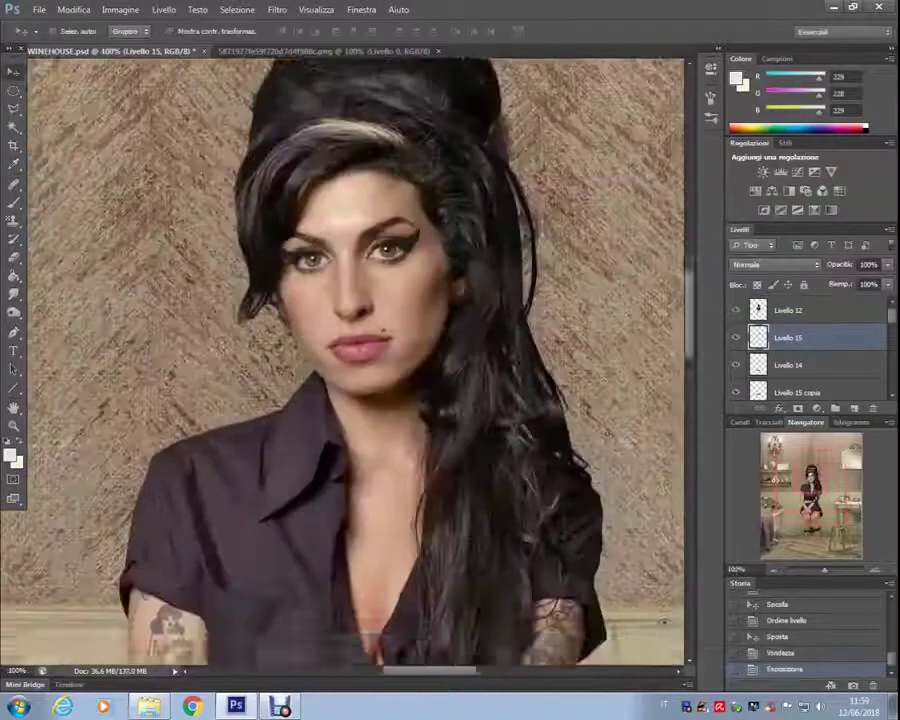
pyautogui.scroll(3, 340, 350)
pyautogui.click(120, 9)
pyautogui.click(330, 100)
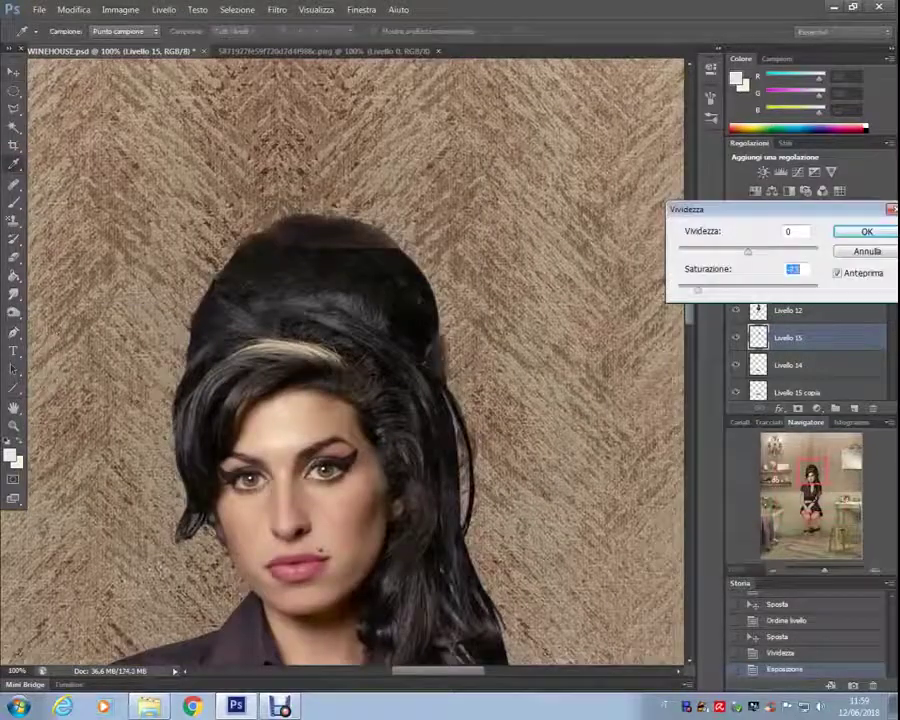
pyautogui.press('Return')
pyautogui.press('e')
pyautogui.click(58, 31)
pyautogui.press('Return')
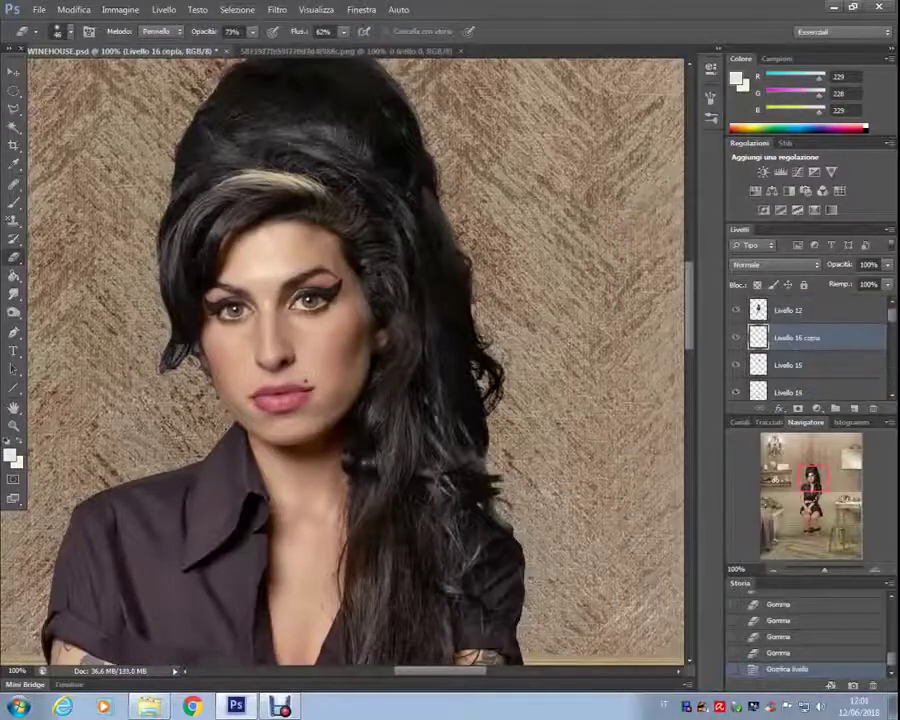
# Rotate the hair strand and shift it rightward.
pyautogui.press('v')
pyautogui.hotkey('ctrl', 't')
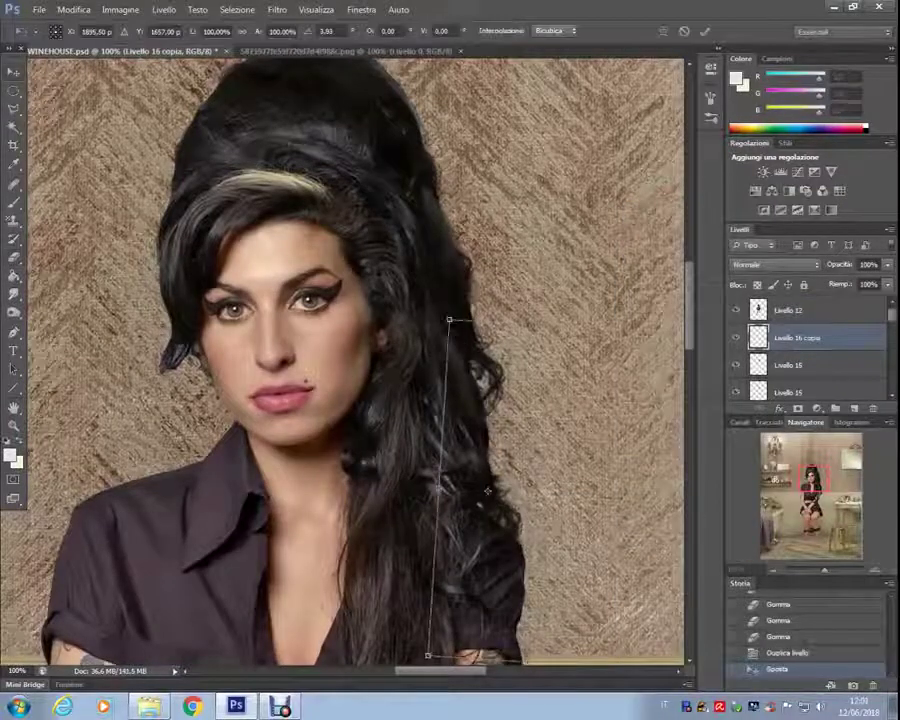
pyautogui.scroll(-3, 350, 360)
pyautogui.moveTo(510, 365); pyautogui.dragTo(540, 420)
pyautogui.press('Return')
pyautogui.hotkey('ctrl', '0')
pyautogui.scroll(3, 350, 360)
pyautogui.scroll(2, 350, 360)
# Duplicate the hair strand, flip the copy horizontally, and move it beside the face.
pyautogui.hotkey('ctrl', 'j')
pyautogui.click(73, 9)
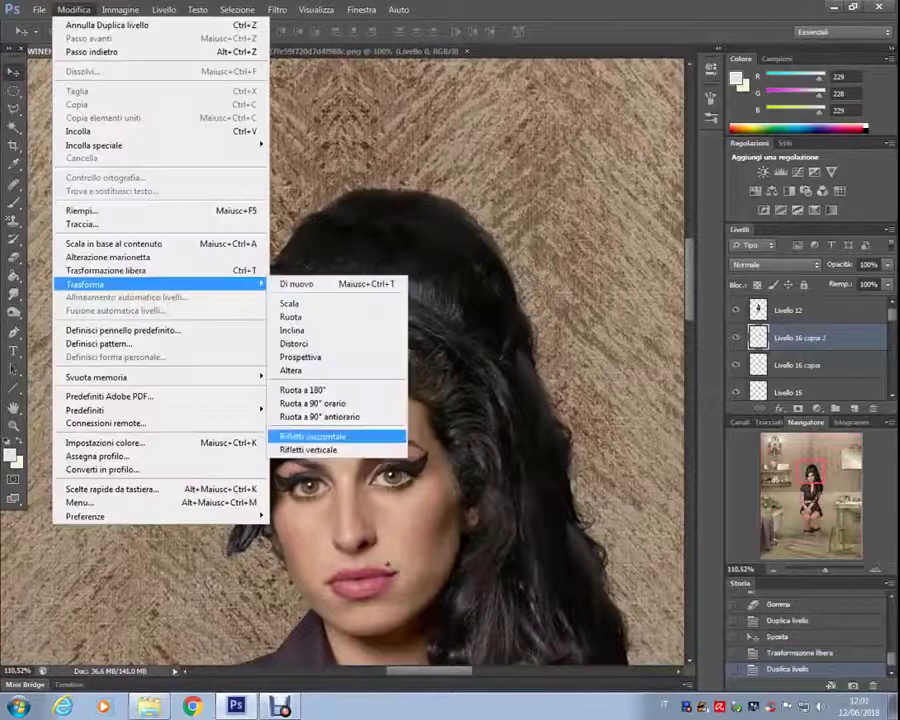
pyautogui.click(333, 434)
pyautogui.scroll(-3, 350, 360)
pyautogui.moveTo(200, 300); pyautogui.dragTo(215, 300)
# Duplicate the flipped hair again, reorder and nudge the copies, then merge them.
pyautogui.rightClick(800, 338)
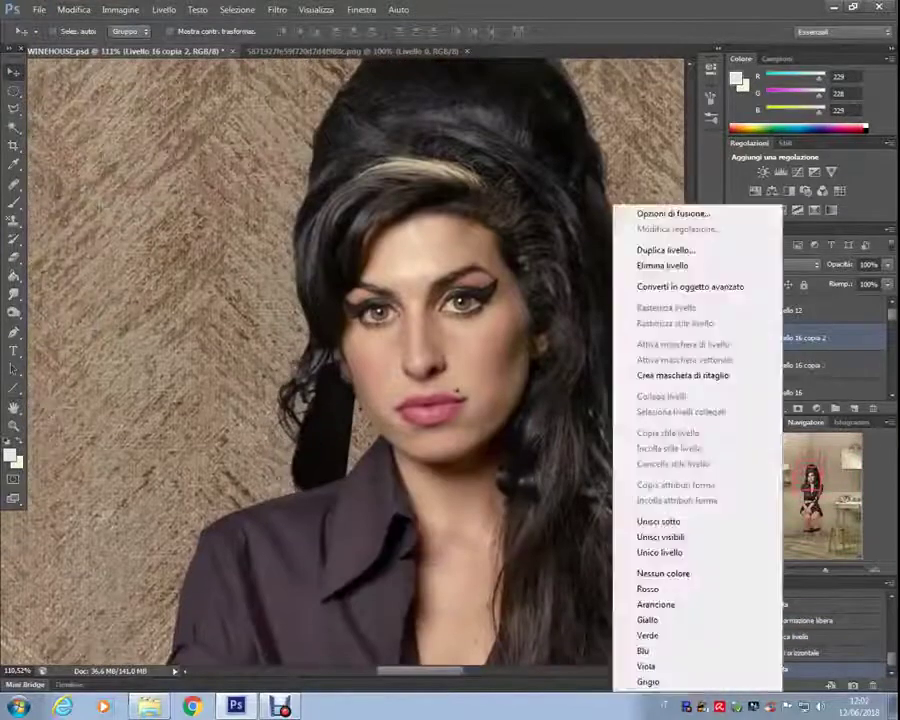
pyautogui.click(640, 284)
pyautogui.press('Return')
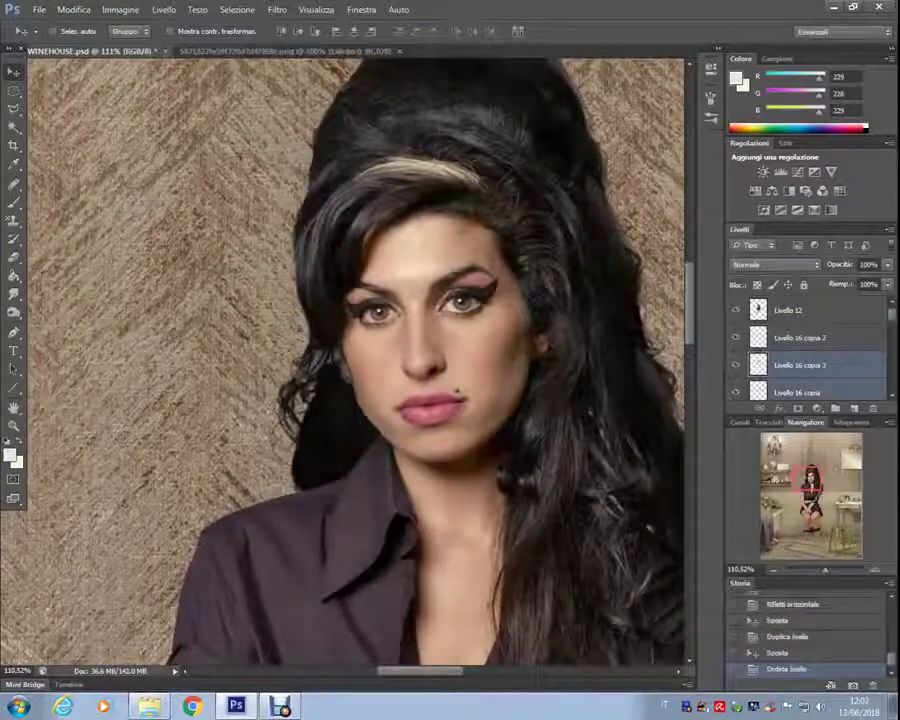
pyautogui.hotkey('ctrl', '[')
pyautogui.moveTo(200, 300); pyautogui.dragTo(210, 300)
pyautogui.hotkey('ctrl', 'e')
# Apply Shadows/Highlights to the merged hair and darken it with the Burn tool.
pyautogui.click(120, 9)
pyautogui.click(360, 456)
pyautogui.press('Return')
pyautogui.press('o')
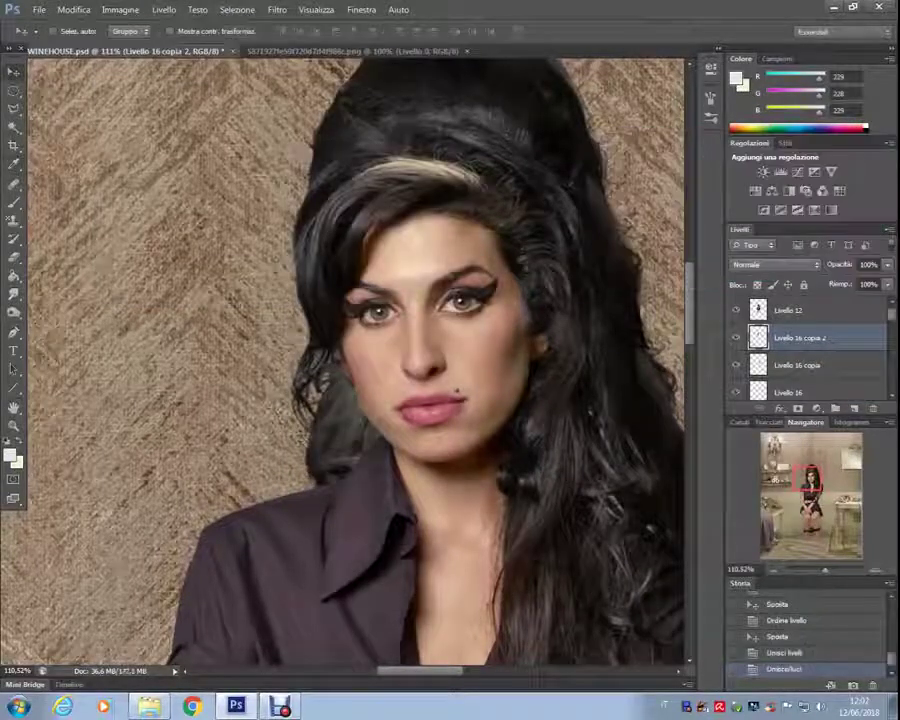
pyautogui.click(60, 31)
pyautogui.moveTo(240, 280); pyautogui.dragTo(255, 320)
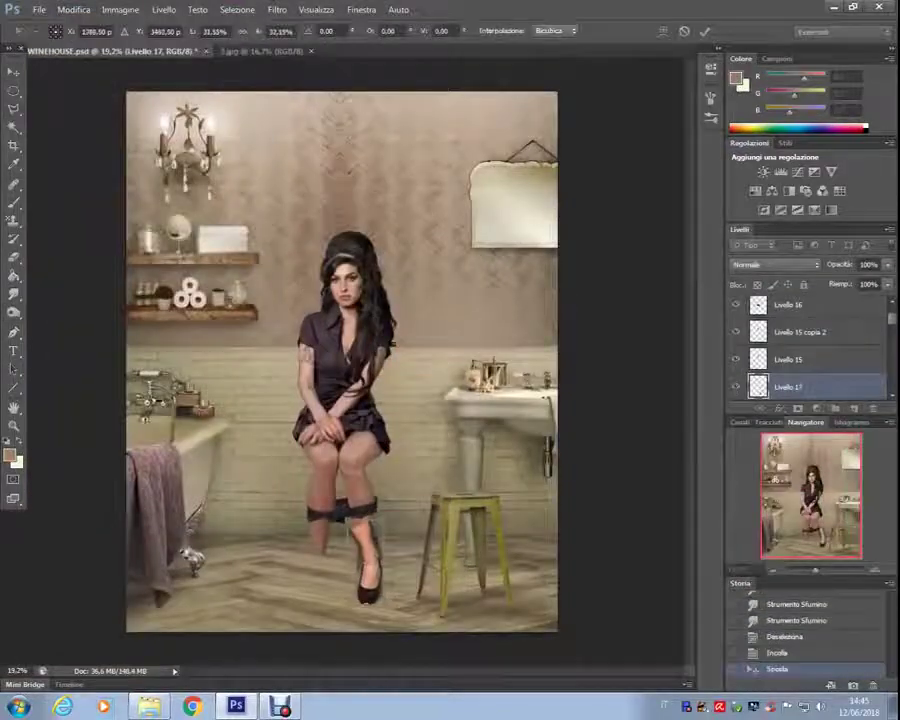
# Move the shoe layer down the stack, up toward the leg, and warp it to fit.
pyautogui.press('Return')
pyautogui.hotkey('ctrl', '[')
pyautogui.hotkey('ctrl', '[')
pyautogui.scroll(3, 340, 450)
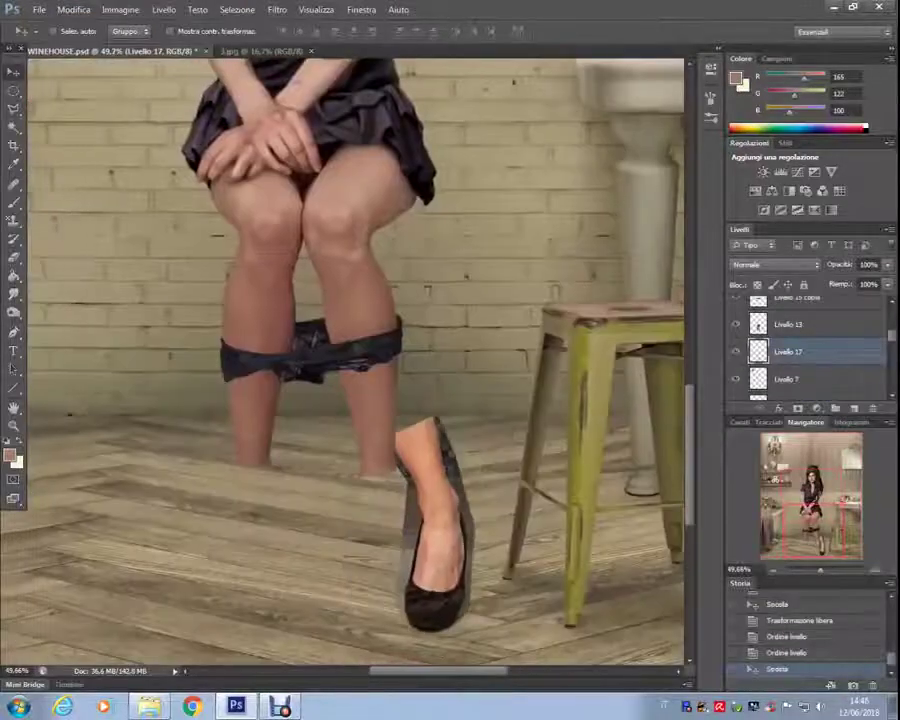
pyautogui.moveTo(435, 530); pyautogui.dragTo(465, 472)
pyautogui.press('l')
pyautogui.hotkey('ctrl', 't')
pyautogui.click(73, 9)
pyautogui.click(290, 368)
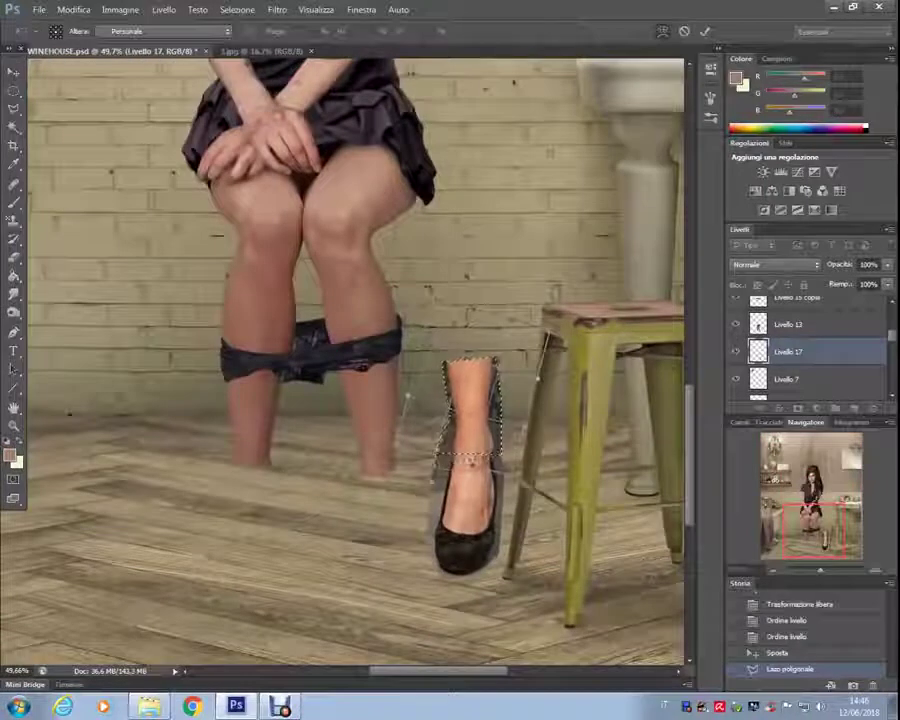
pyautogui.press('Return')
# Tone the shoe with Exposure, Color Balance and Vibrance, then apply Reduce Noise.
pyautogui.hotkey('ctrl', 'd')
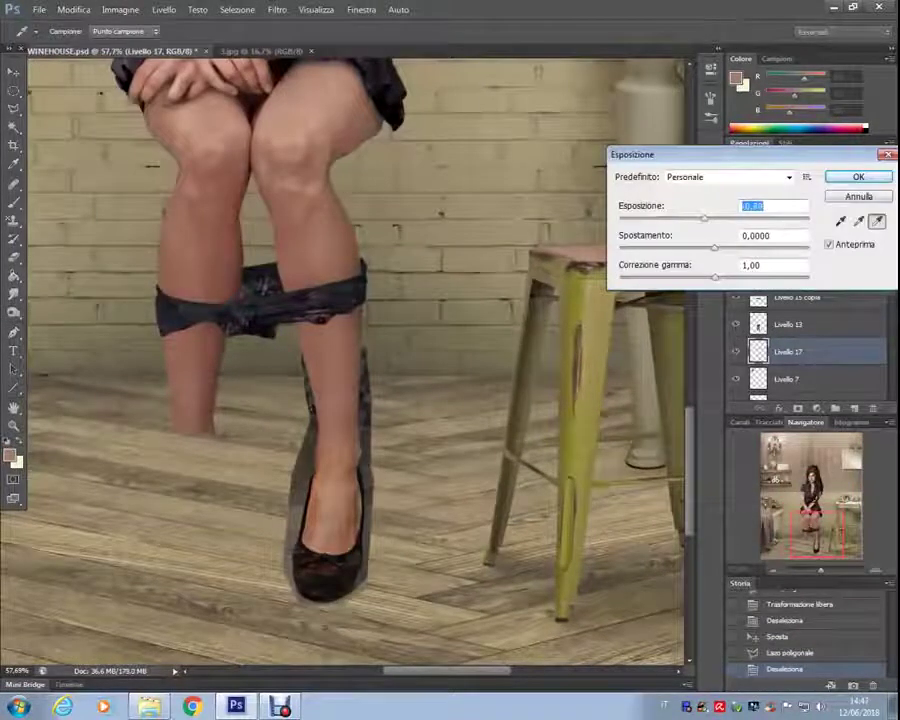
pyautogui.press('Return')
pyautogui.hotkey('ctrl', 'b')
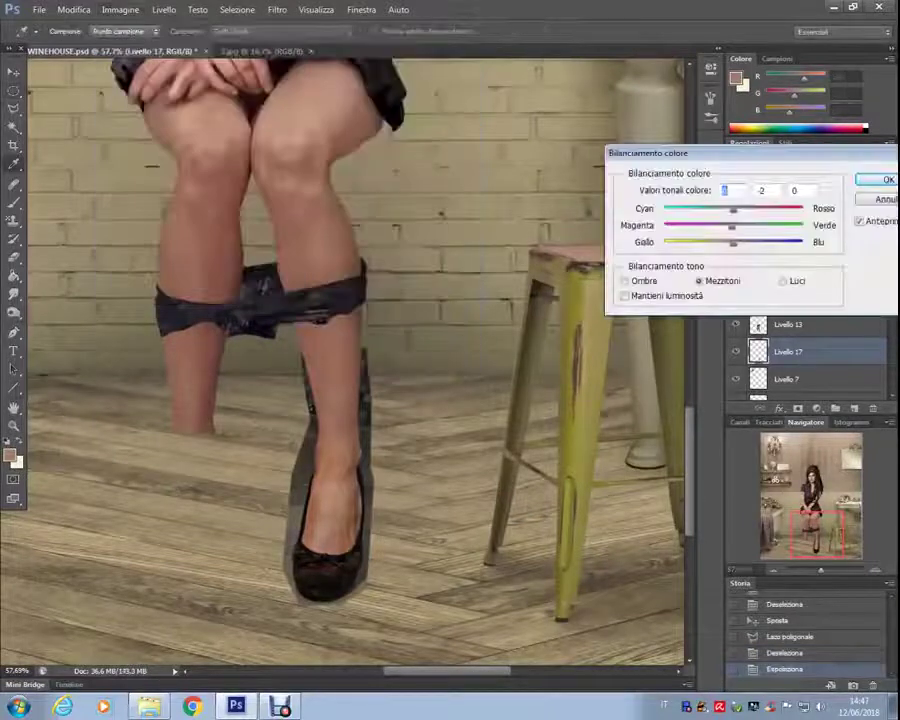
pyautogui.press('Return')
pyautogui.click(120, 9)
pyautogui.click(450, 103)
pyautogui.press('Return')
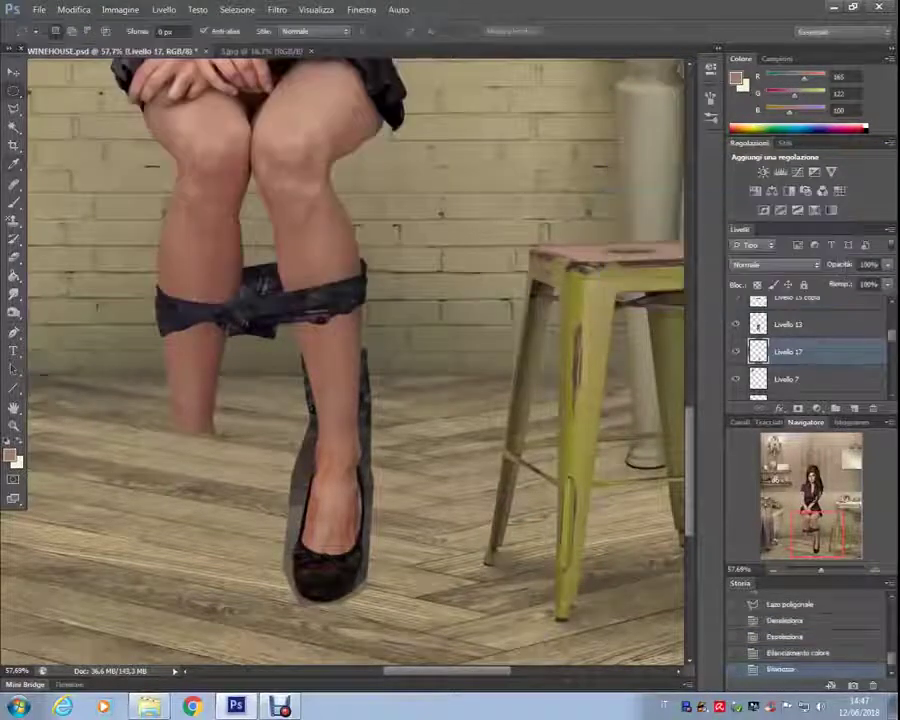
pyautogui.click(277, 9)
pyautogui.click(500, 204)
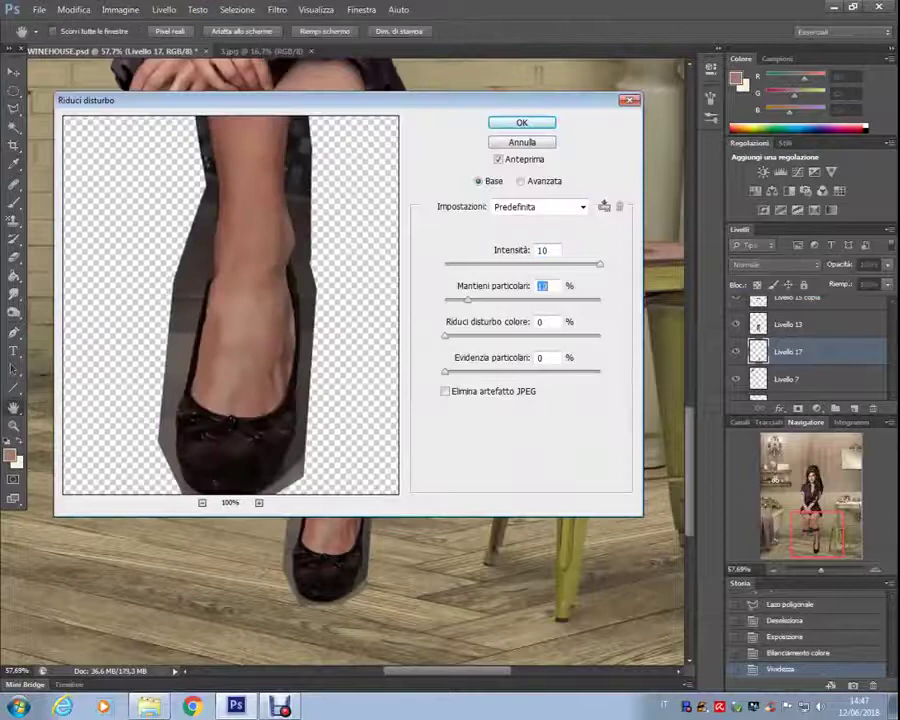
pyautogui.press('Return')
# Resize the shoe layer with Free Transform.
pyautogui.click(73, 9)
pyautogui.click(120, 269)
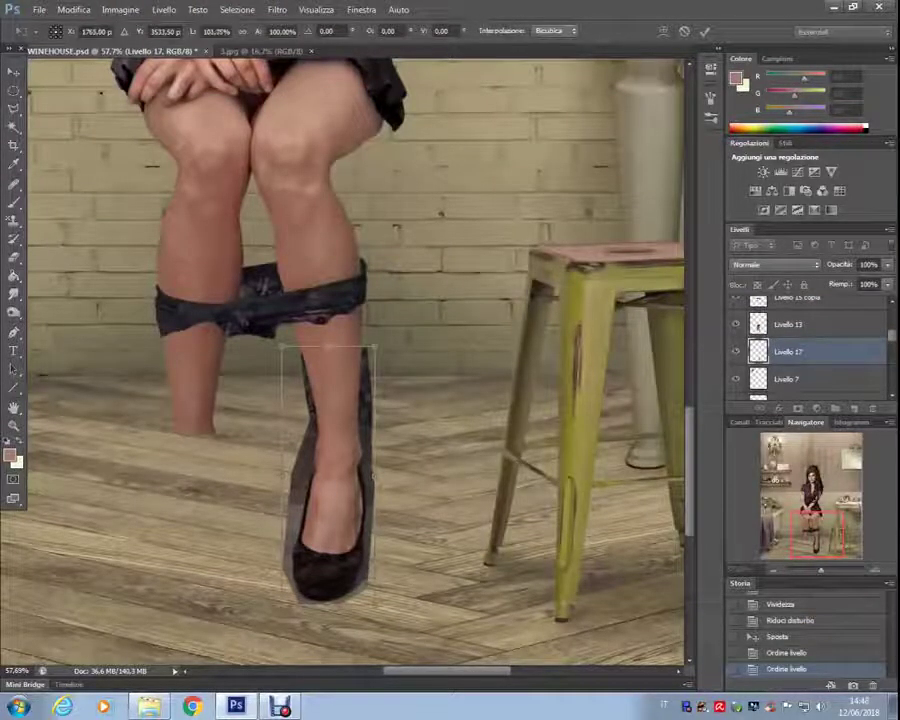
pyautogui.press('Return')
pyautogui.scroll(3, 360, 580)
# Erase the grey areas beside the ankle and upper leg with a full-strength eraser.
pyautogui.press('e')
pyautogui.click(64, 31)
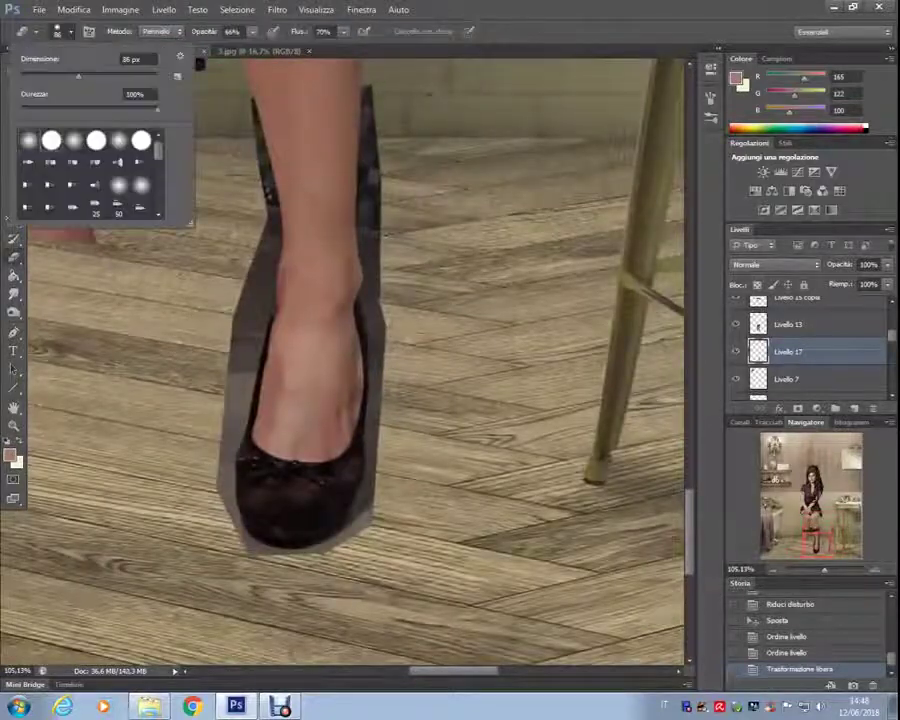
pyautogui.press('Return')
pyautogui.press('0')
pyautogui.moveTo(265, 235); pyautogui.dragTo(248, 360)
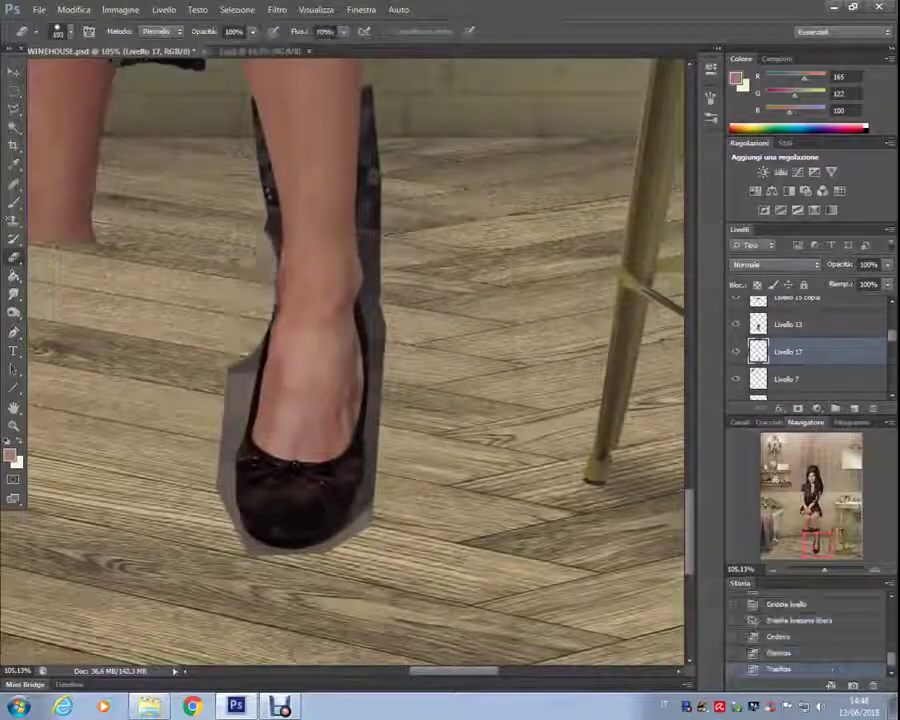
pyautogui.hotkey('shift', '0')
pyautogui.moveTo(262, 100); pyautogui.dragTo(268, 200)
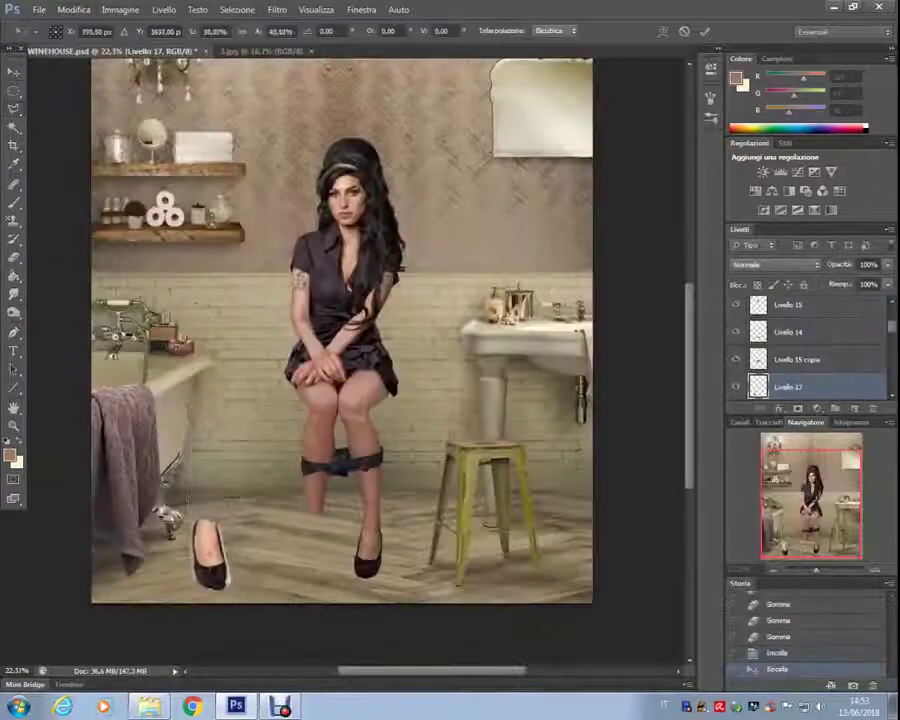
# Fit the second shoe on the foot, then paste 3.jpg's legs scaled over the left shin.
pyautogui.moveTo(239, 503); pyautogui.dragTo(311, 543)
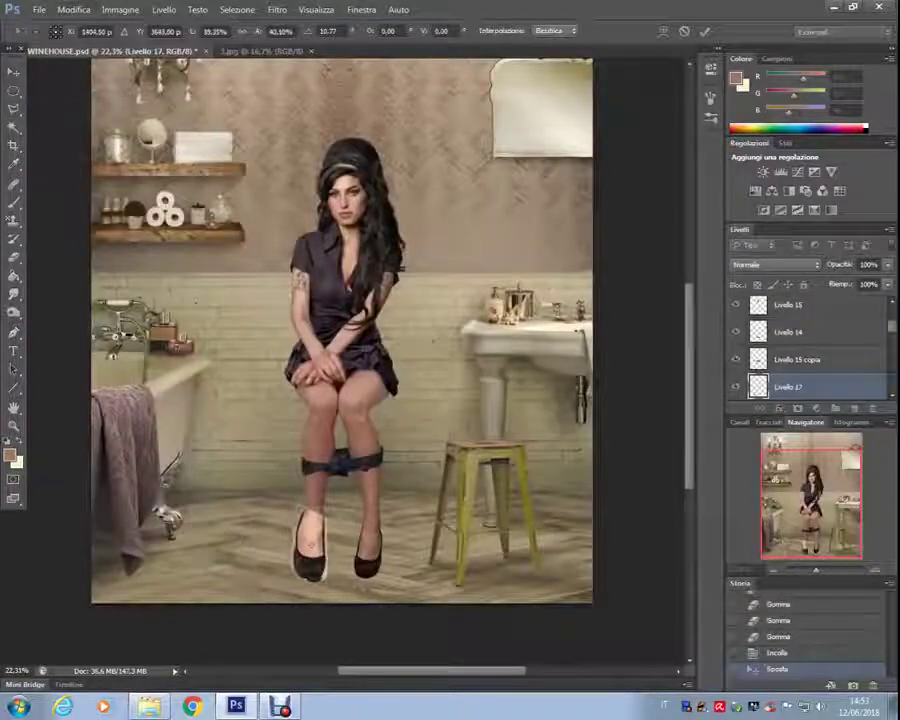
pyautogui.press('Return')
pyautogui.hotkey('ctrl', 'Tab')
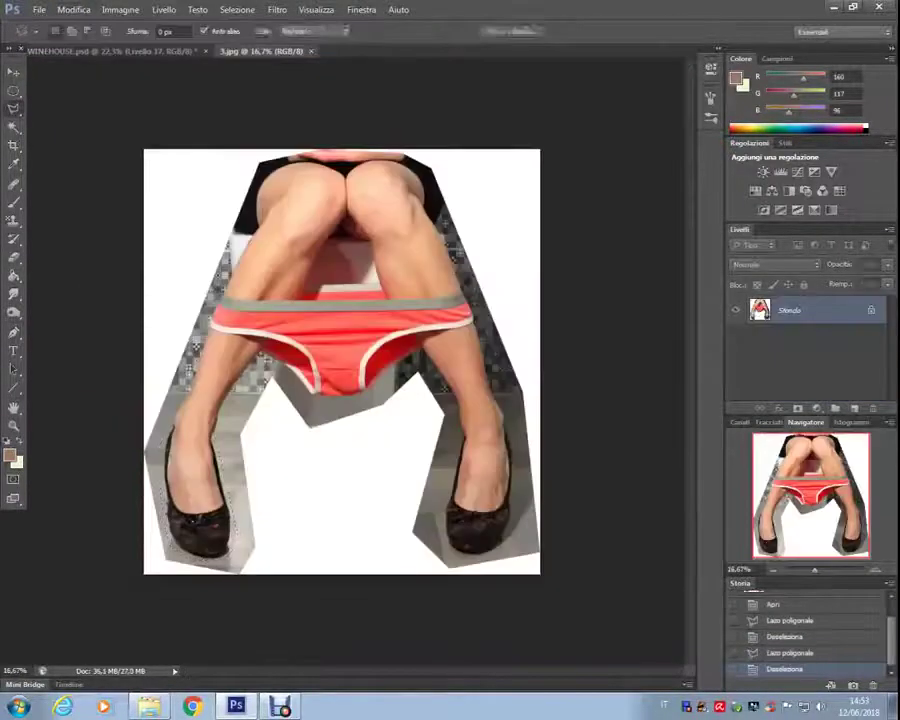
pyautogui.hotkey('ctrl', 'a')
pyautogui.hotkey('ctrl', 'c')
pyautogui.hotkey('ctrl', 'Tab')
pyautogui.hotkey('ctrl', 'v')
pyautogui.hotkey('ctrl', 't')
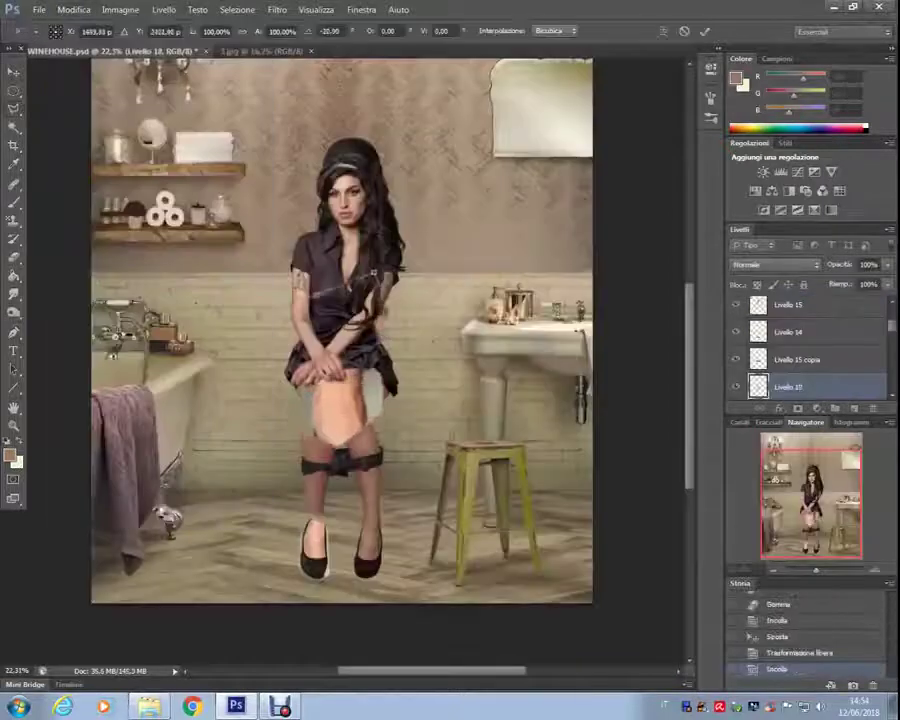
pyautogui.scroll(4, 320, 555)
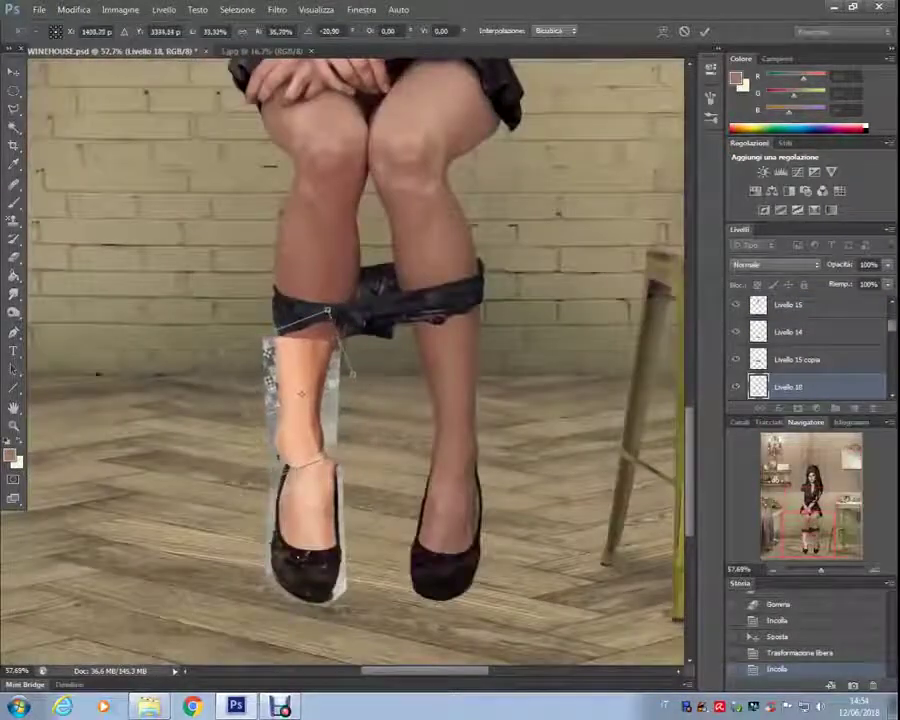
pyautogui.press('Return')
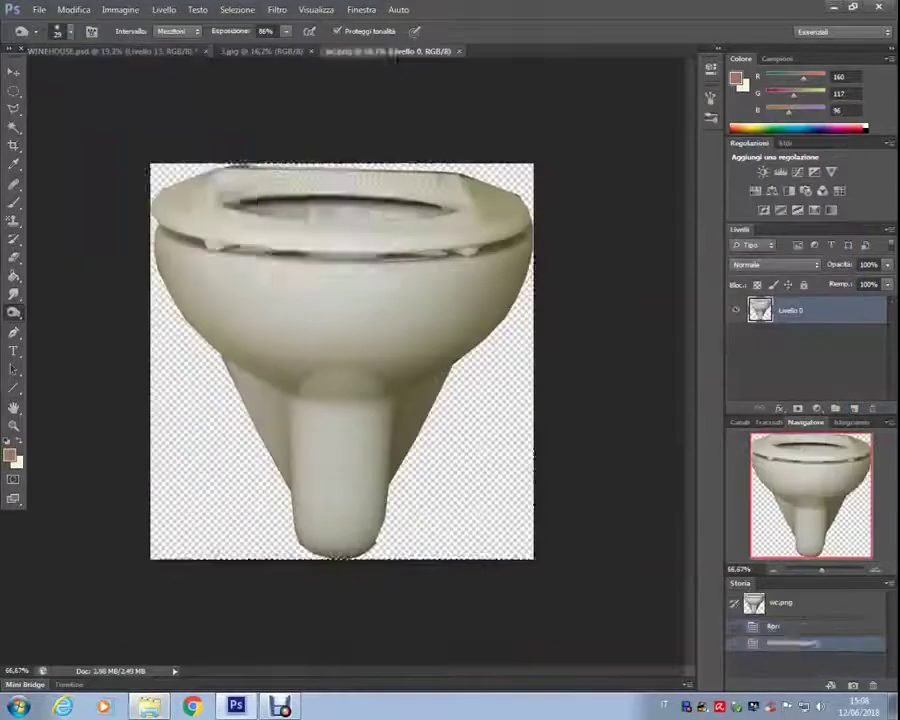
# Bring the pasted wc.png toilet layer to the top and move it beneath the seated woman.
pyautogui.hotkey('ctrl', 'shift', ']')
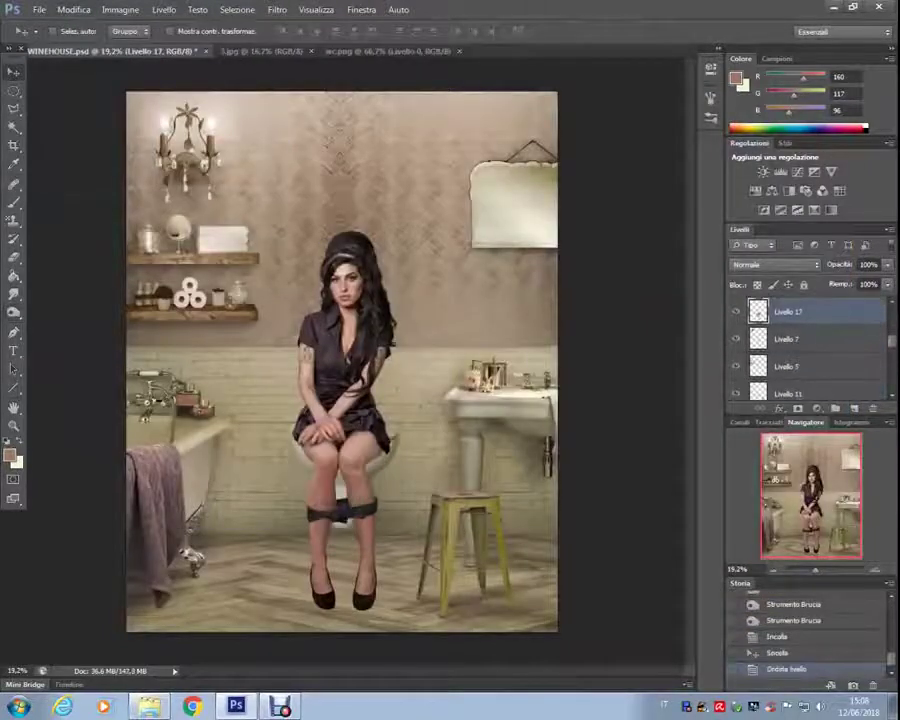
pyautogui.hotkey('ctrl', 't')
pyautogui.moveTo(386, 443); pyautogui.dragTo(386, 449)
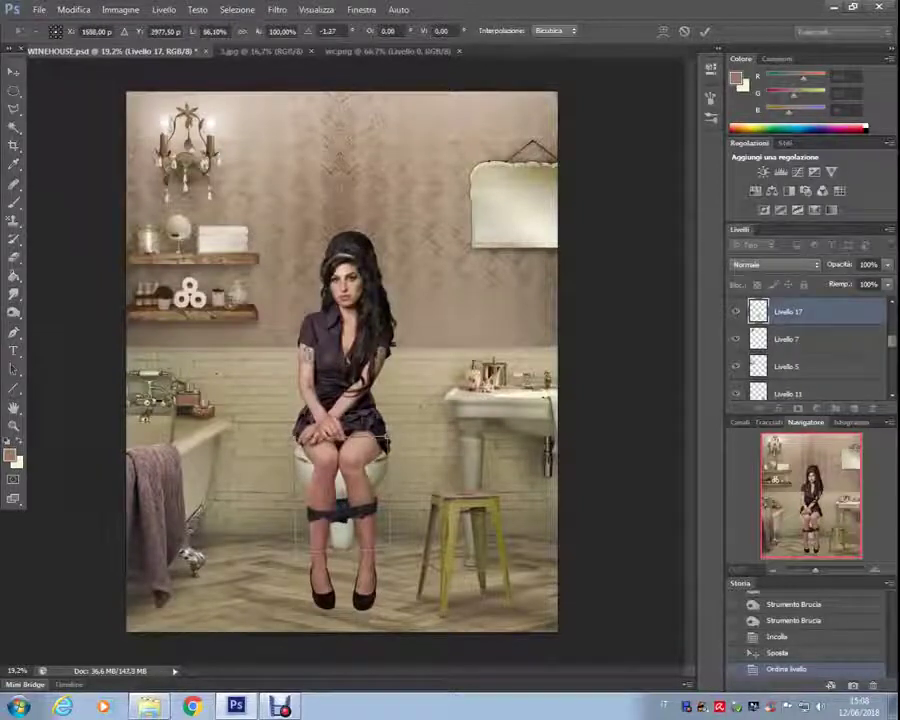
pyautogui.press('Return')
# Tone the toilet with a Photo Filter and an Exposure gamma adjustment.
pyautogui.click(120, 9)
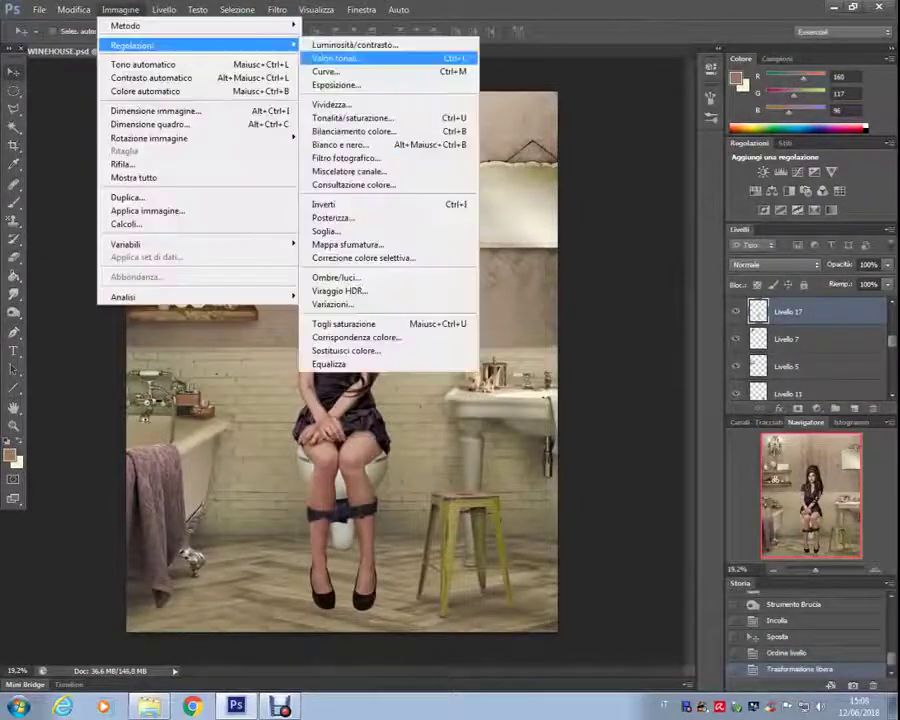
pyautogui.click(360, 157)
pyautogui.press('Return')
pyautogui.click(120, 9)
pyautogui.click(350, 72)
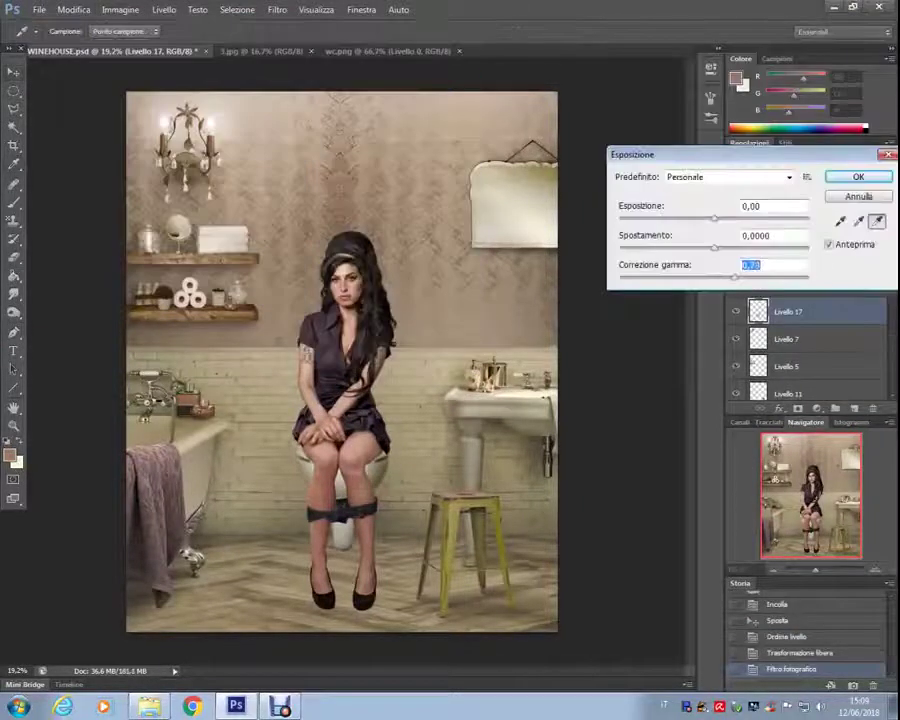
pyautogui.press('Return')
pyautogui.scroll(5, 340, 360)
pyautogui.scroll(-5, 340, 360)
pyautogui.press('e')
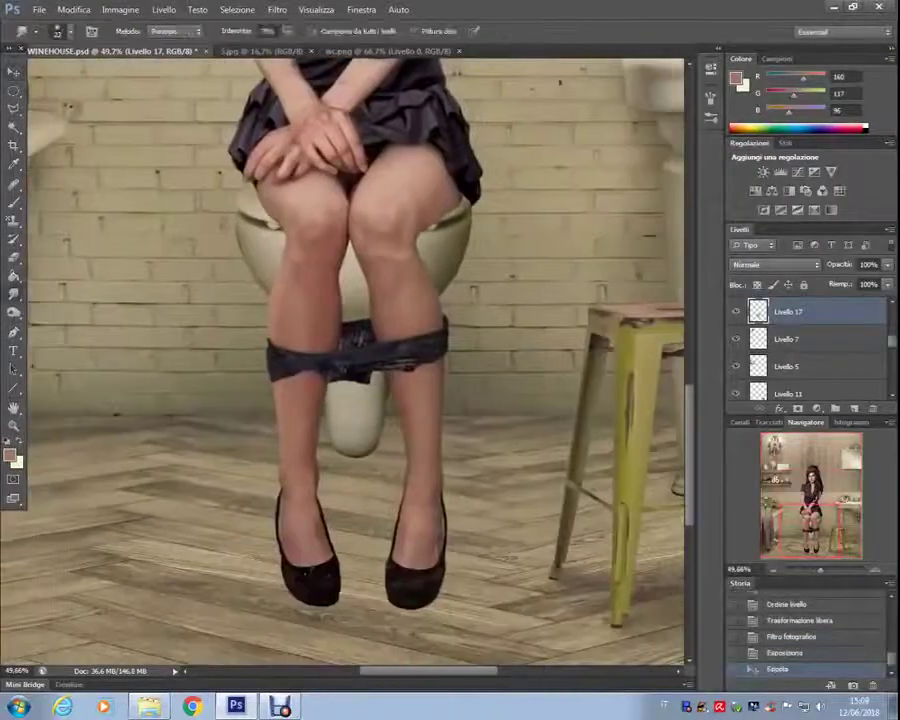
pyautogui.scroll(4, 244, 174)
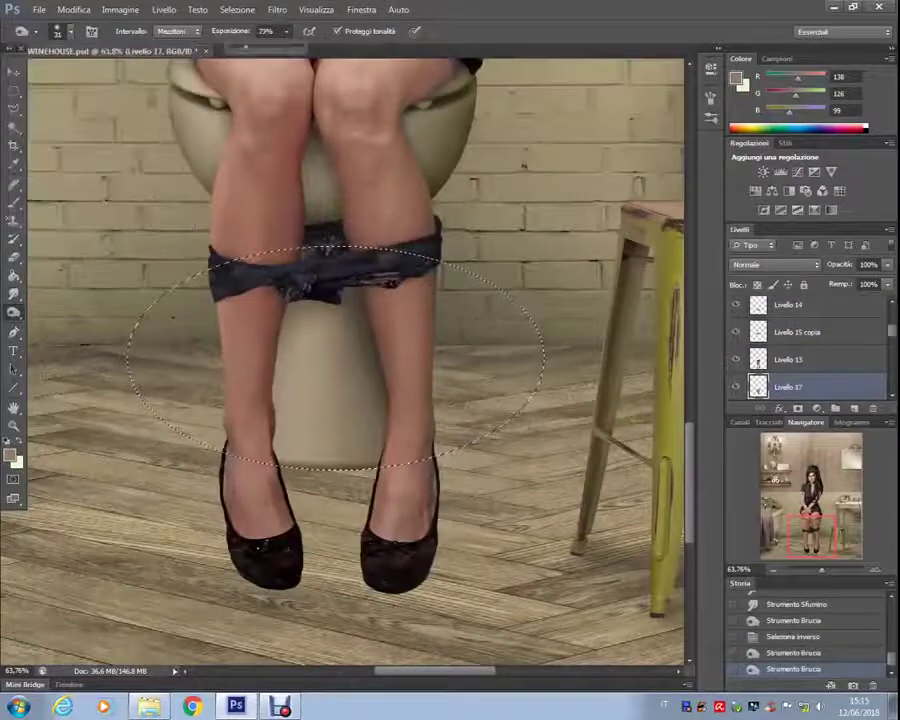
# Lasso the legs, warm them with Color Balance, burn-shade them and deselect.
pyautogui.hotkey('ctrl', 'd')
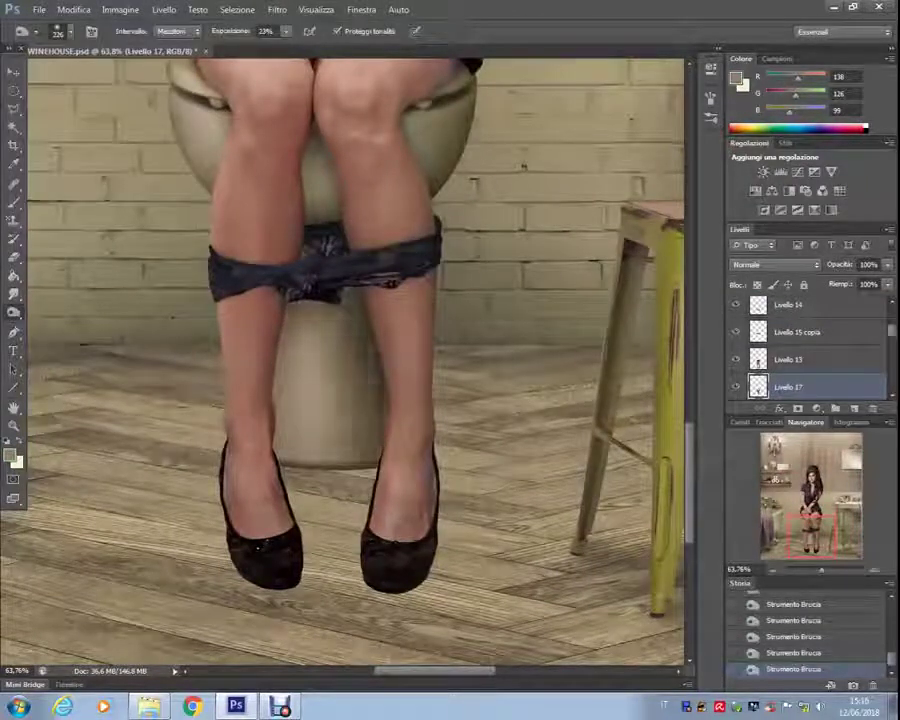
pyautogui.press('l')
pyautogui.click(120, 9)
pyautogui.hotkey('ctrl', 'b')
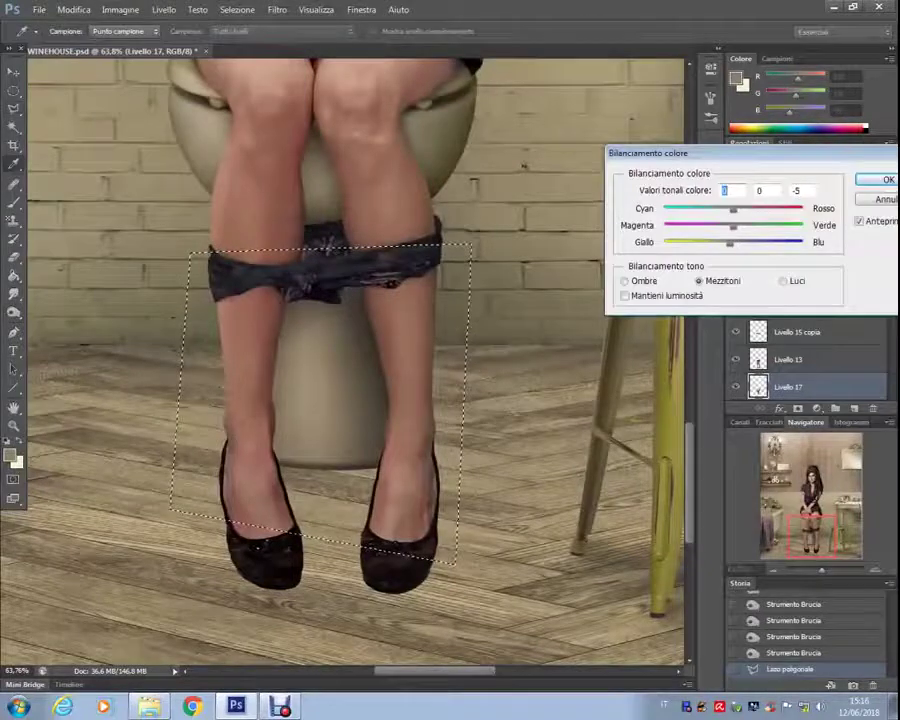
pyautogui.press('Return')
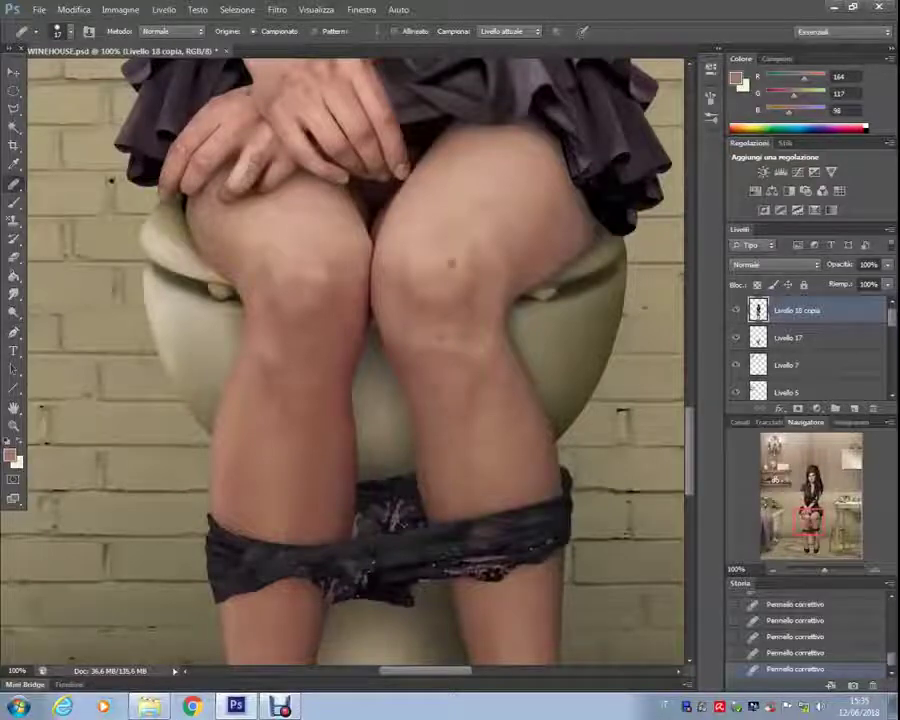
pyautogui.press('o')
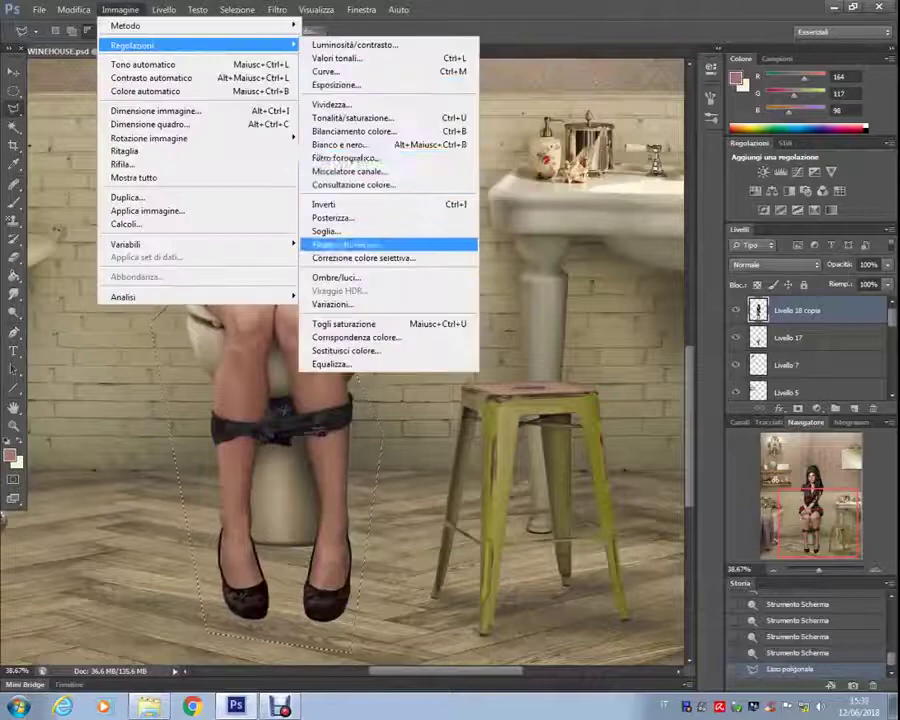
pyautogui.hotkey('ctrl', 'd')
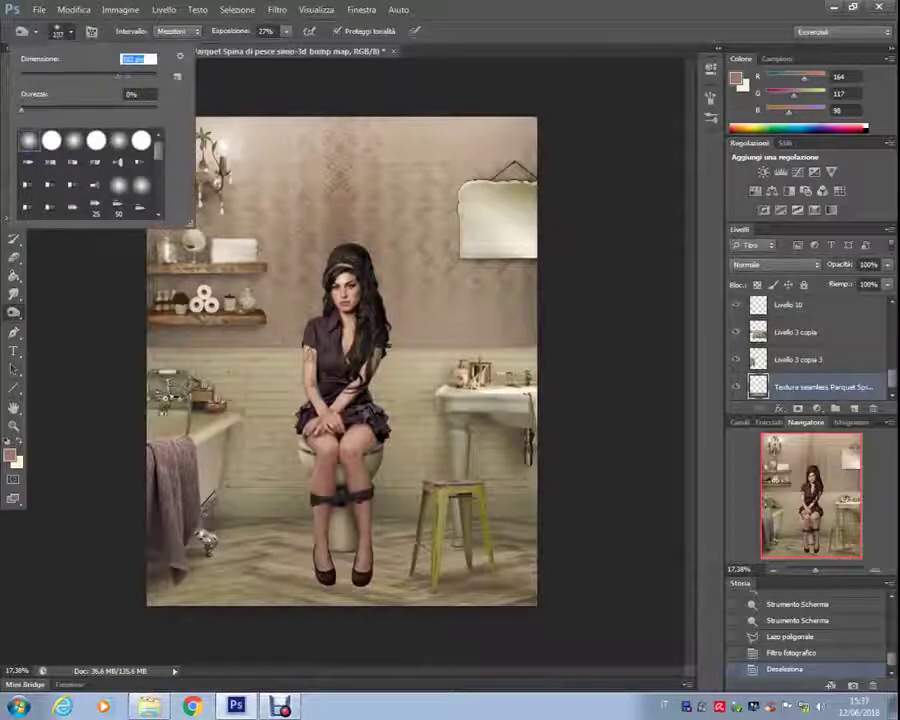
# Burn the parquet layer, then burn Livello 3 copia with a larger brush in Highlights range.
pyautogui.click(277, 385)
pyautogui.click(361, 387)
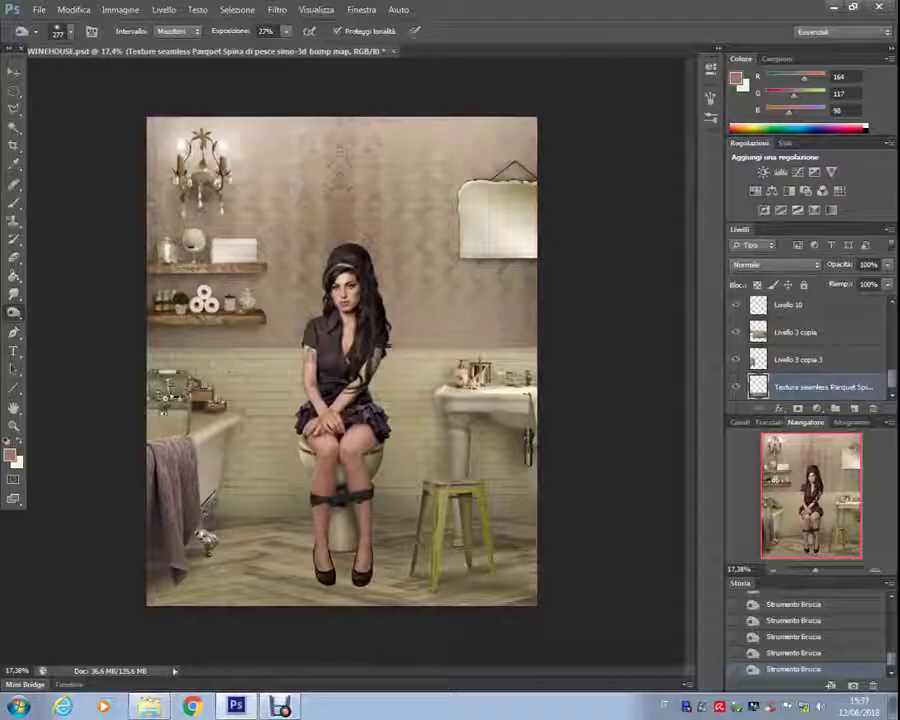
pyautogui.hotkey('alt', ']')
pyautogui.hotkey('alt', ']')
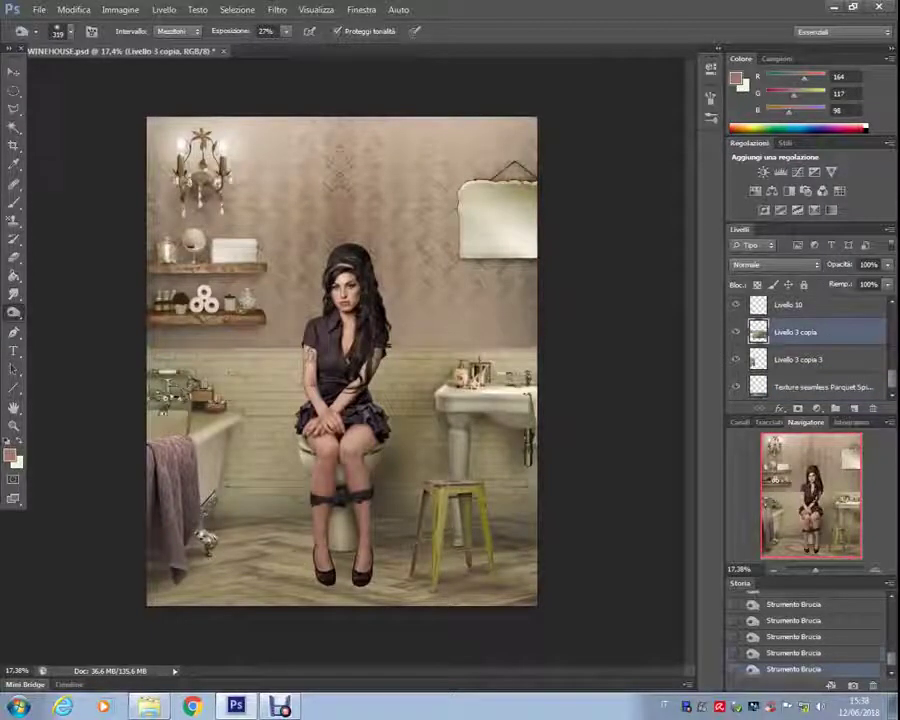
pyautogui.click(60, 31)
pyautogui.press('Return')
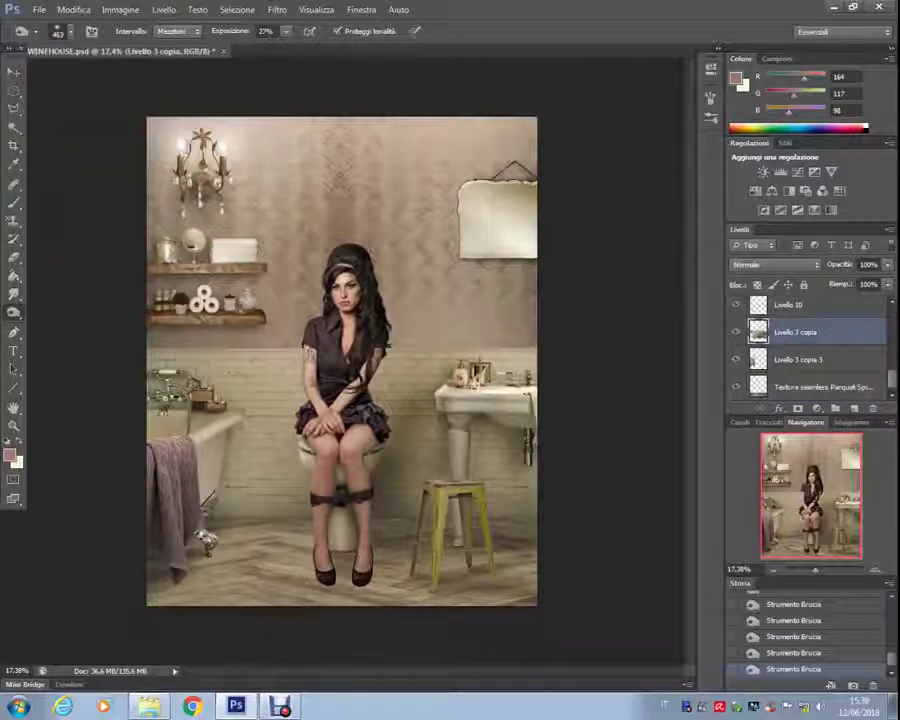
pyautogui.hotkey('ctrl', ']')
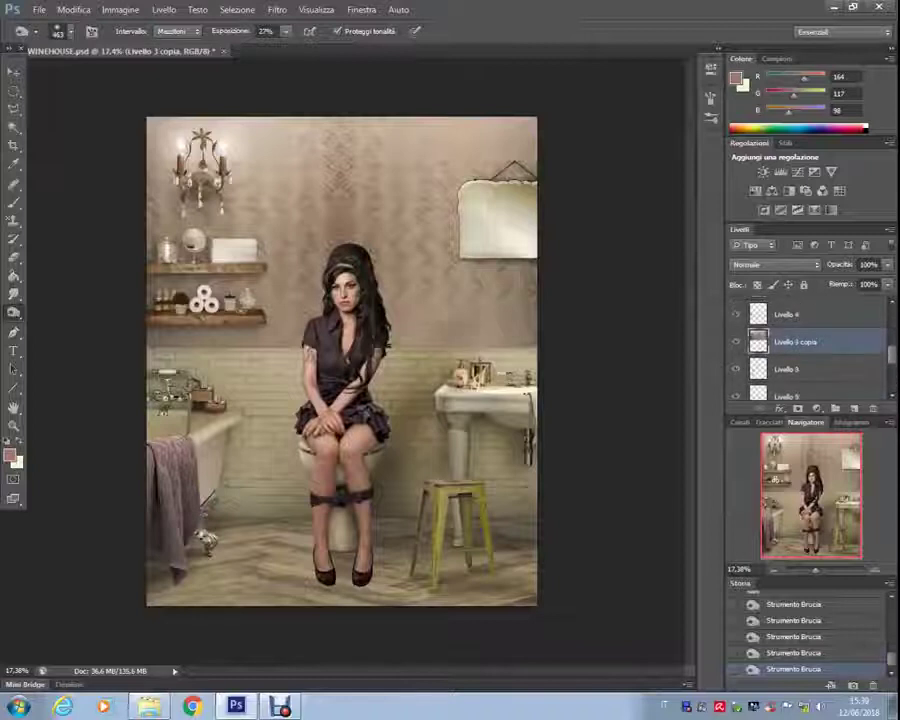
pyautogui.keyDown('ctrl'); pyautogui.click(335, 233); pyautogui.keyUp('ctrl')
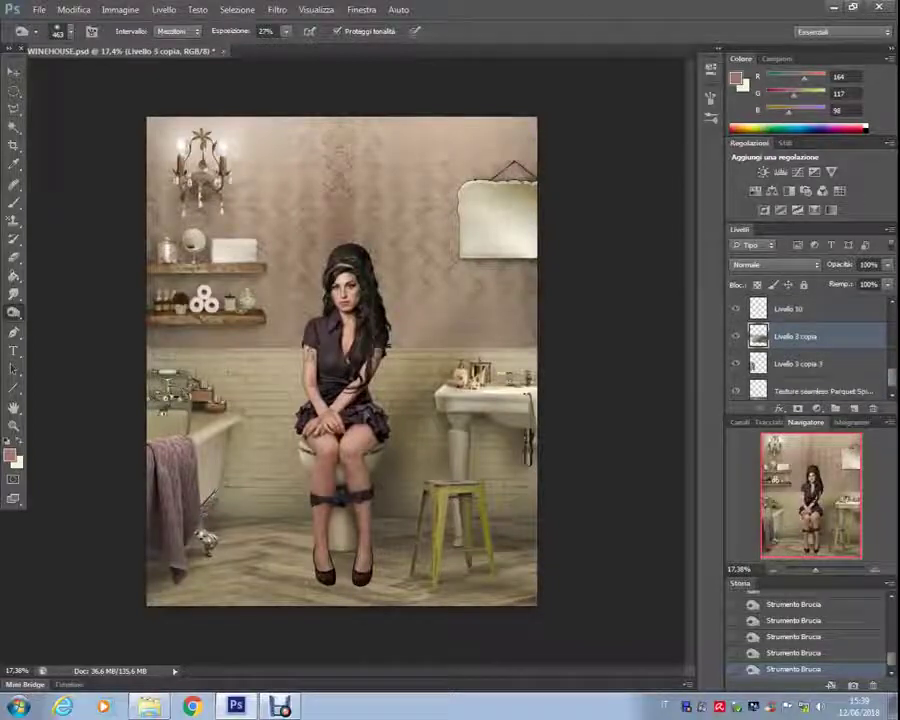
pyautogui.hotkey('alt', 'shift', 'm')
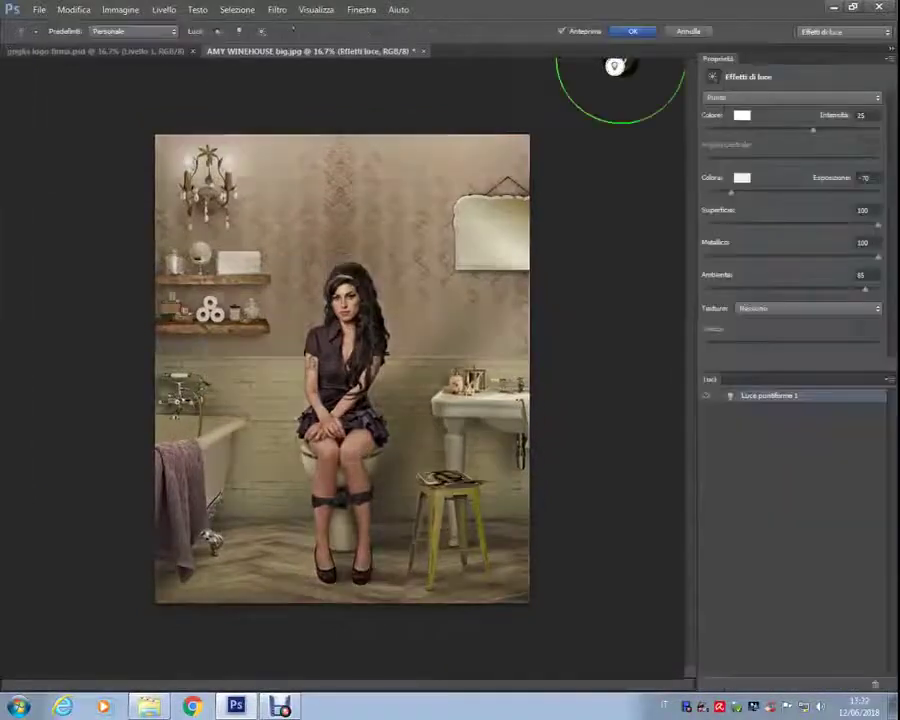
# Give Lighting Effects a near-white ambient colour and a wider top spotlight, then apply it.
pyautogui.click(741, 115)
pyautogui.press('Escape')
pyautogui.click(741, 177)
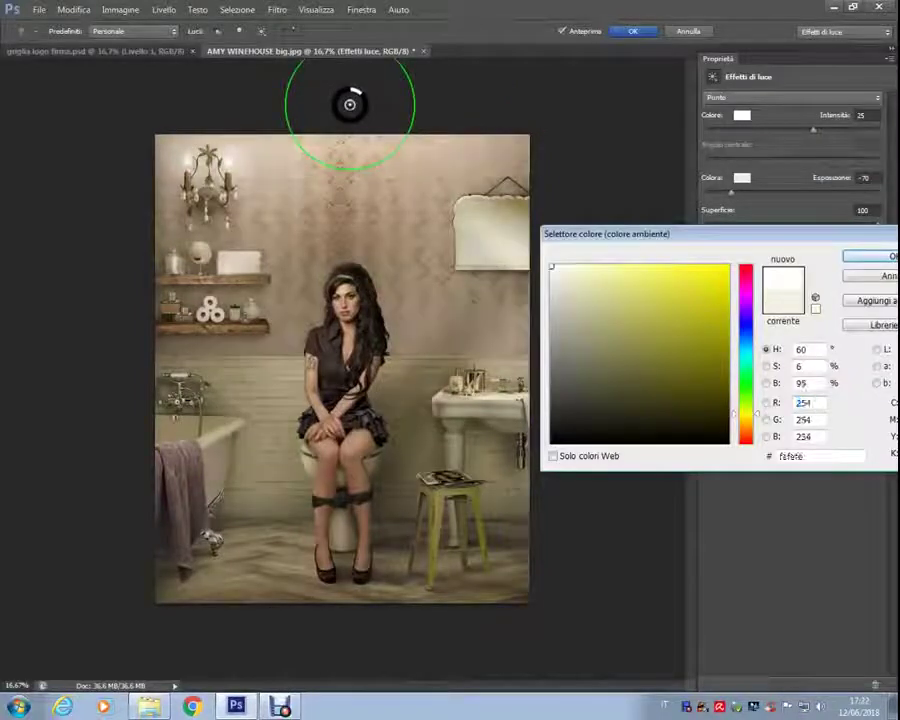
pyautogui.press('Return')
pyautogui.moveTo(259, 100); pyautogui.dragTo(255, 100)
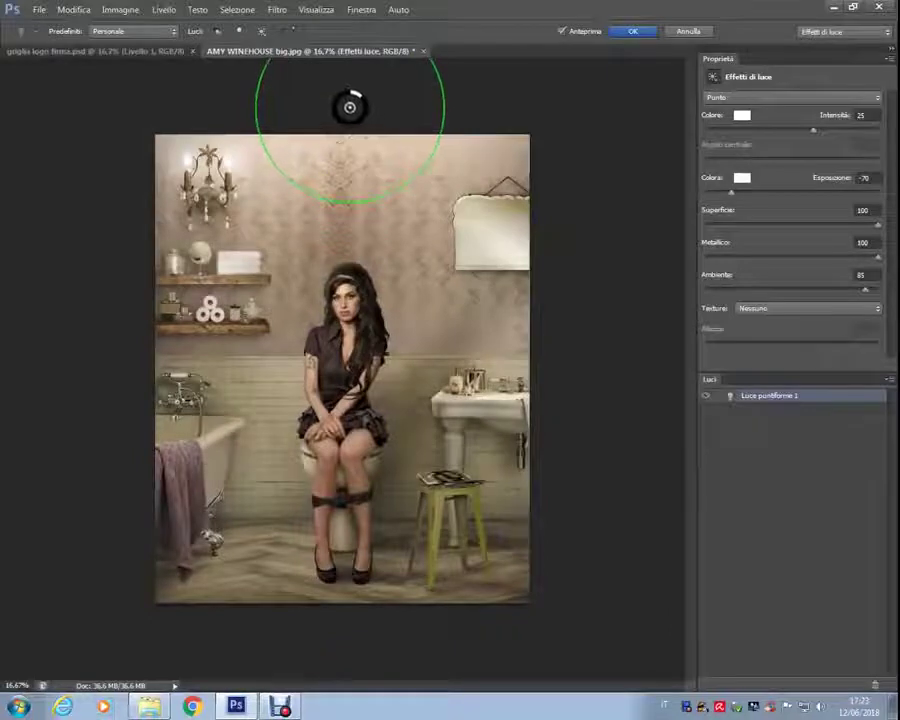
pyautogui.press('Return')
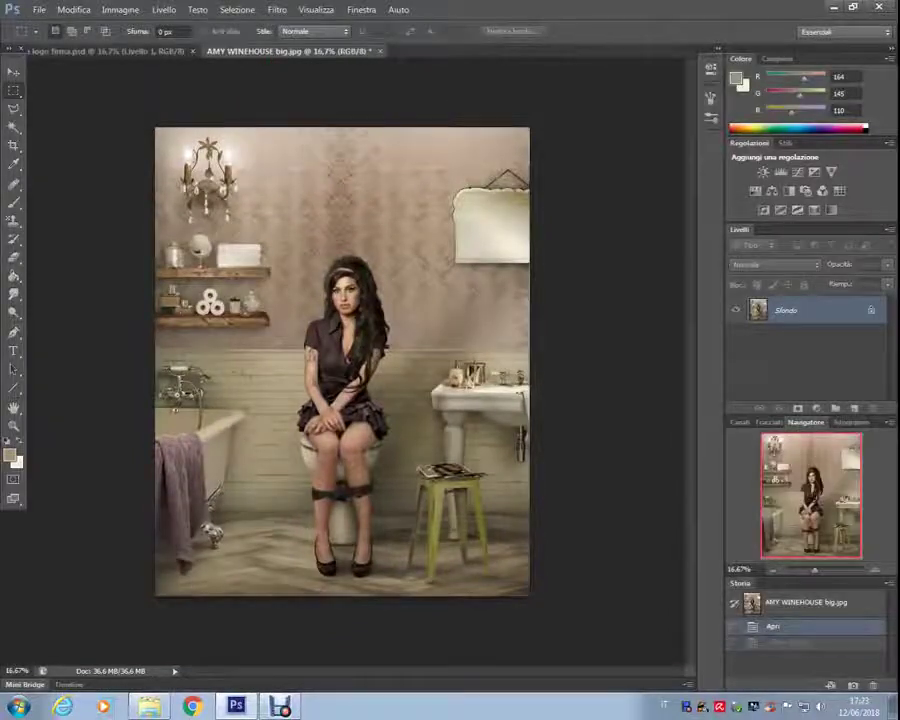
# Warm the photo with a Yellow Photo Filter and a vibrance boost.
pyautogui.click(120, 9)
pyautogui.moveTo(140, 158)
pyautogui.click(340, 158)
pyautogui.click(720, 55)
pyautogui.click(715, 240)
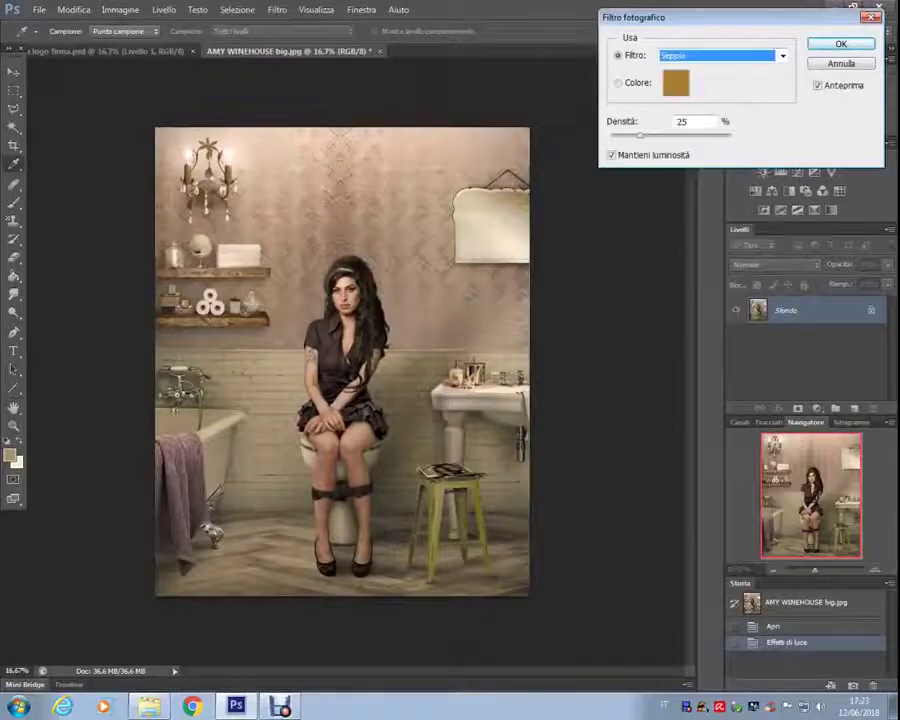
pyautogui.press('Down')
pyautogui.press('Down')
pyautogui.press('Down')
pyautogui.press('Down')
pyautogui.press('Down')
pyautogui.press('Down')
pyautogui.press('Down')
pyautogui.press('Down')
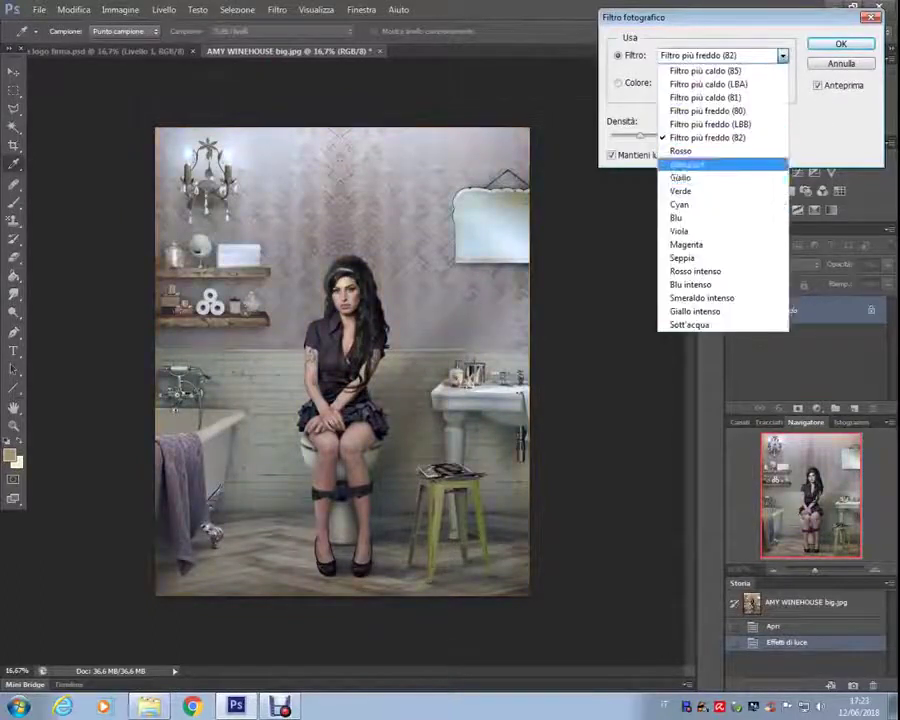
pyautogui.press('Down')
pyautogui.press('Down')
pyautogui.press('Down')
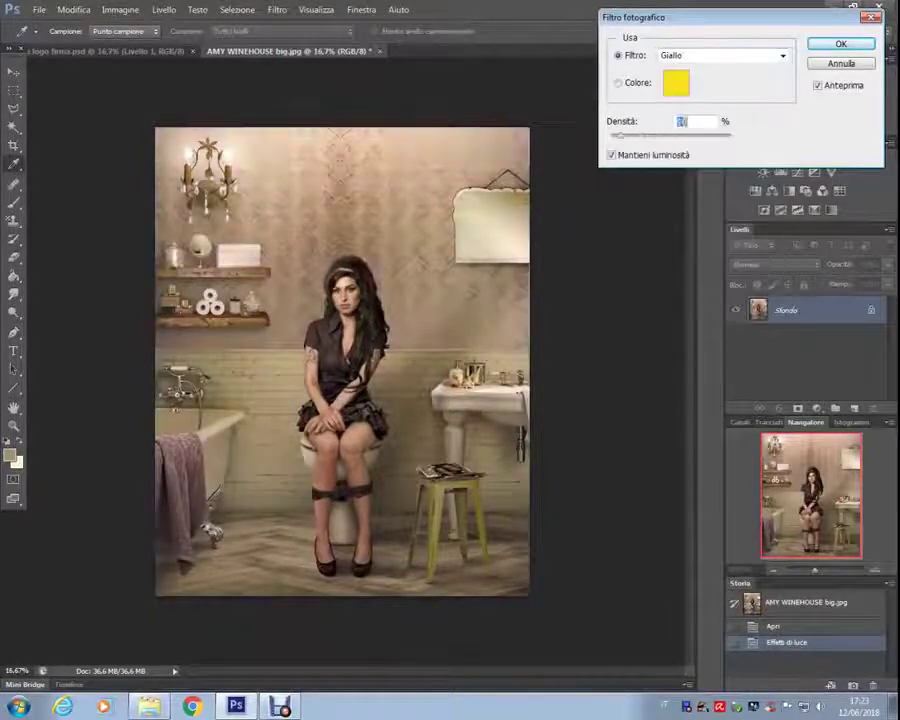
pyautogui.press('Down')
pyautogui.press('Down')
pyautogui.press('Down')
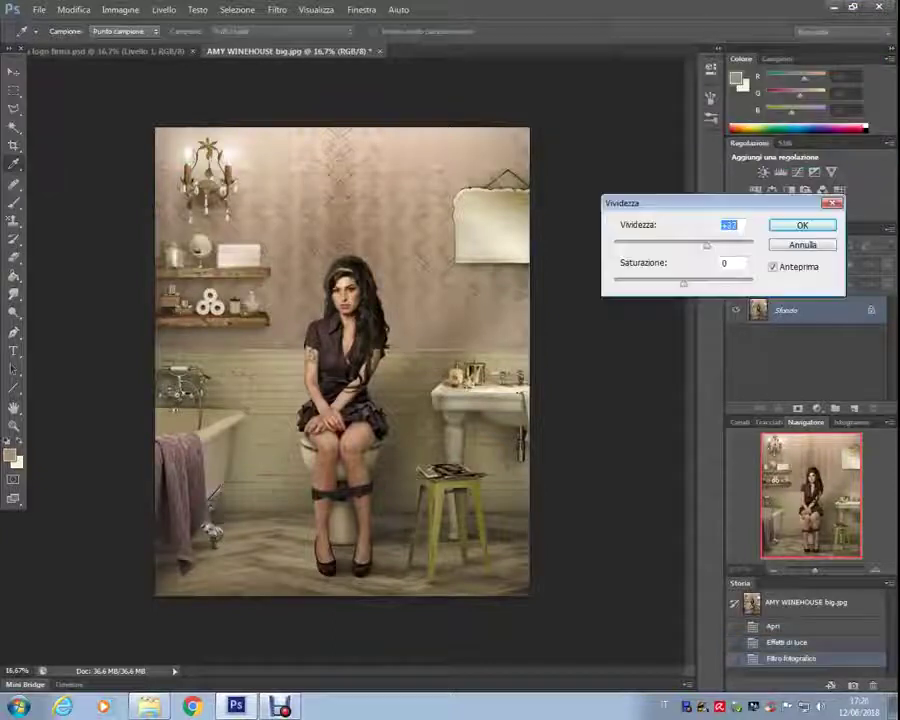
pyautogui.press('Return')
# Tweak gamma with an Exposure adjustment and bring up the griglia logo firma.psd document.
pyautogui.click(120, 9)
pyautogui.click(336, 84)
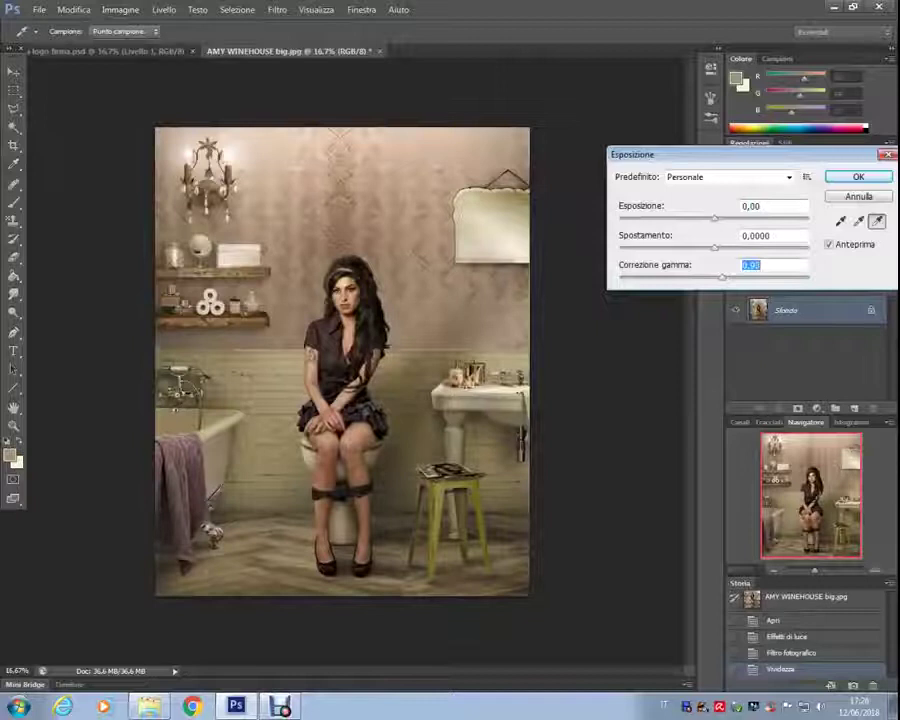
pyautogui.press('Return')
pyautogui.click(110, 50)
# Copy the signature from the logo document and paste it into the Amy Winehouse image.
pyautogui.click(73, 9)
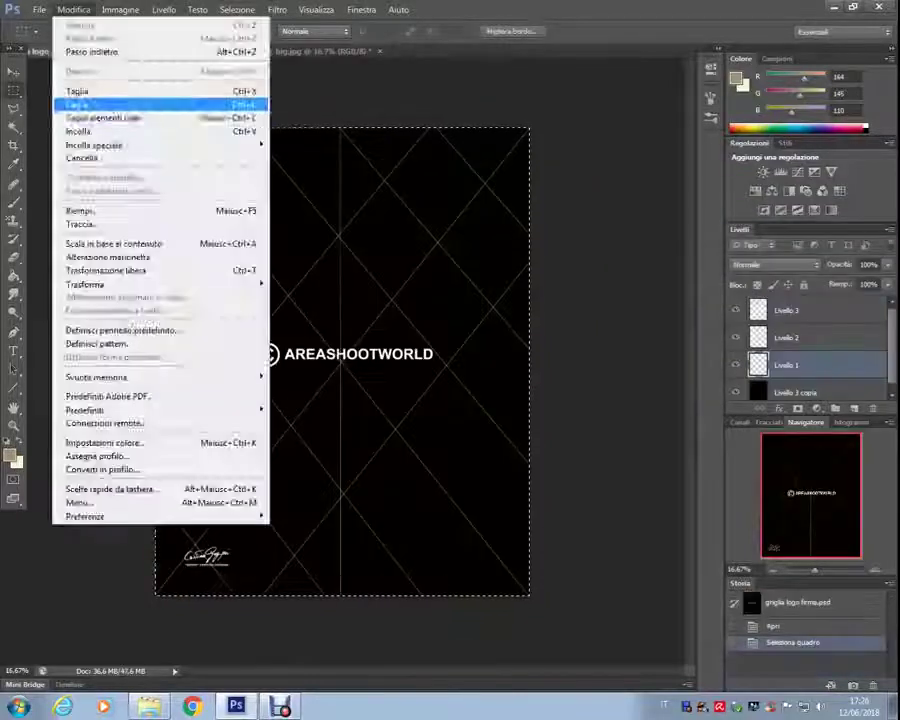
pyautogui.click(77, 104)
pyautogui.click(300, 50)
pyautogui.click(73, 9)
pyautogui.click(78, 131)
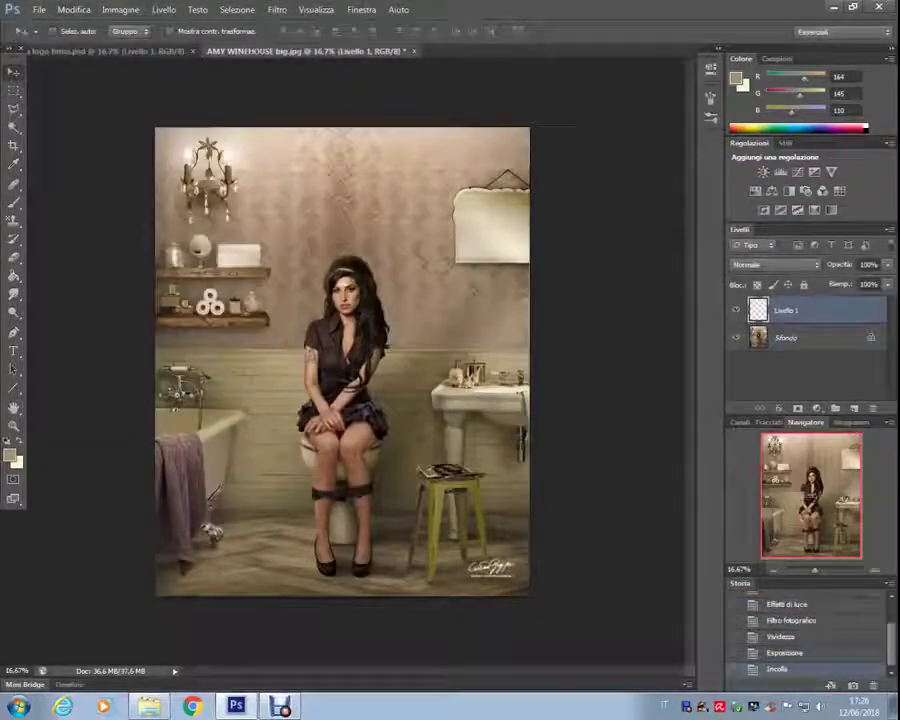
# Set the signature layer's opacity to 63% at the photo's bottom-right.
pyautogui.press('6')
pyautogui.press('3')
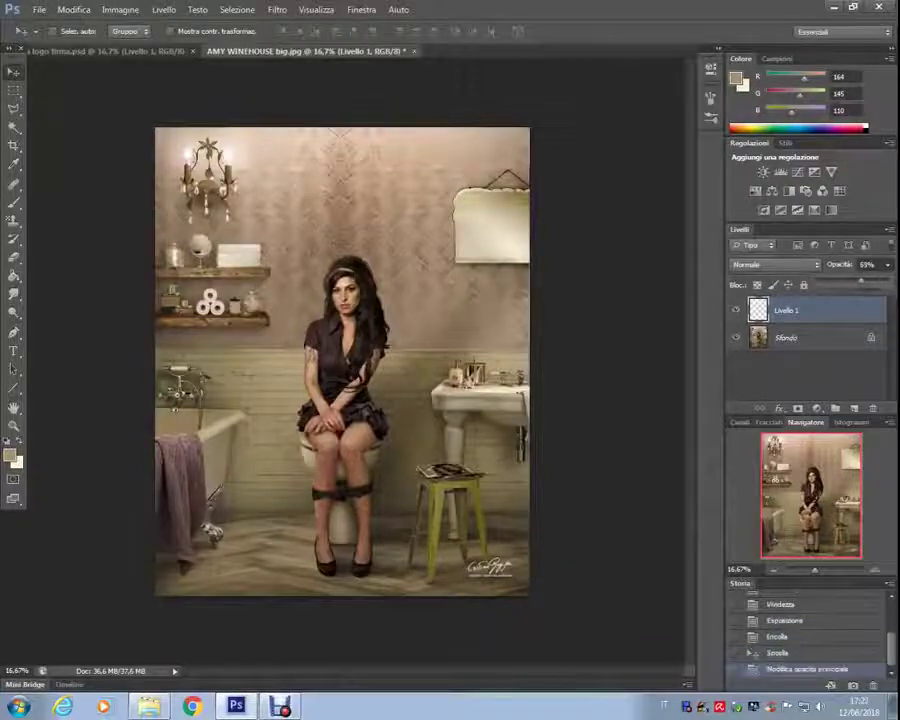
pyautogui.scroll(2, 335, 270)
pyautogui.scroll(2, 335, 270)
pyautogui.scroll(-2, 200, 500)
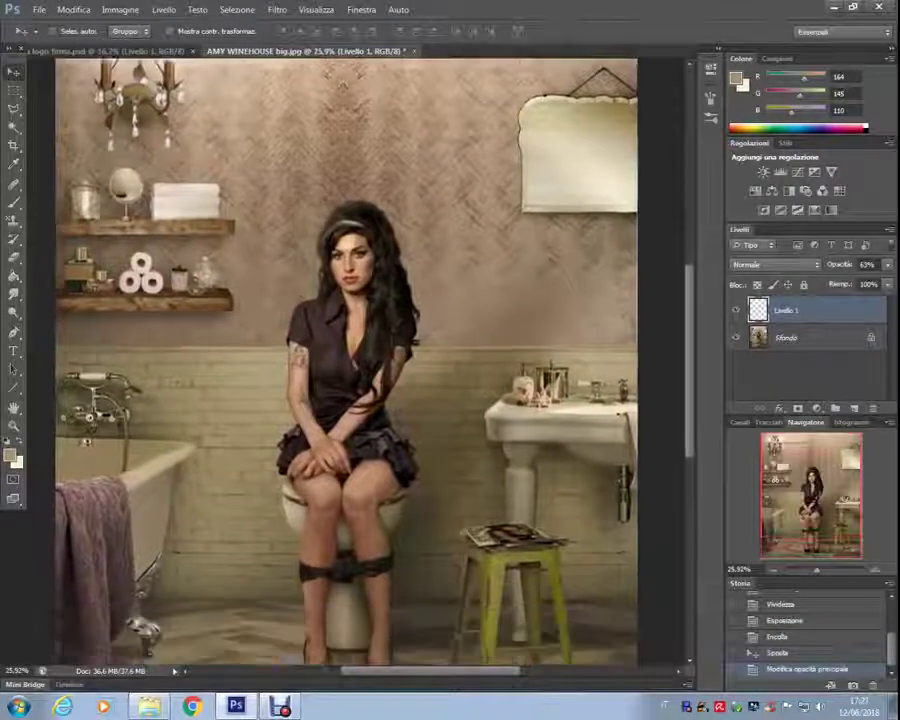
pyautogui.scroll(-1, 200, 500)
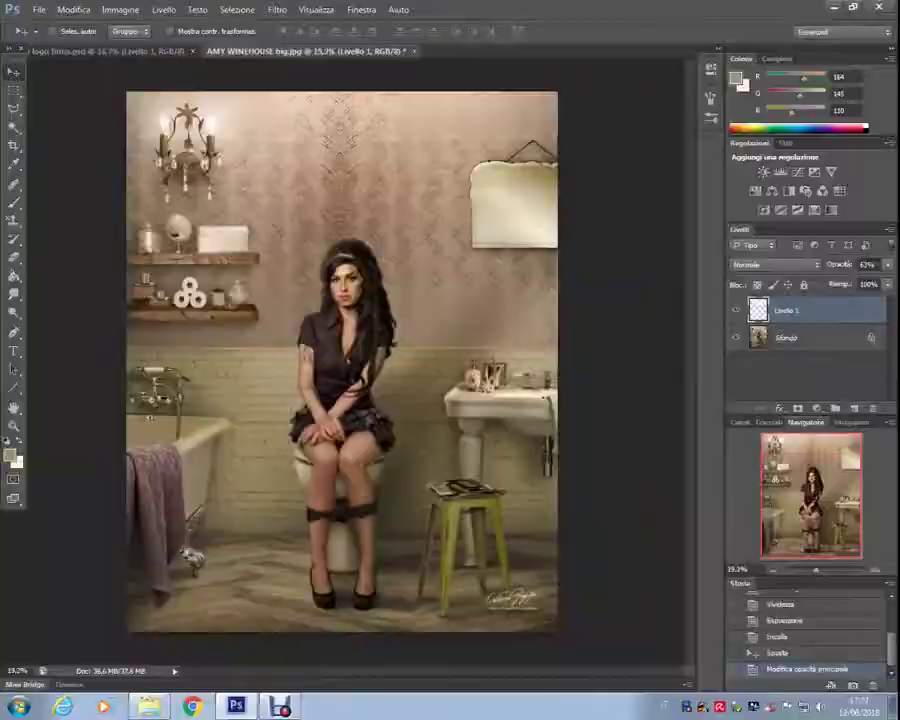